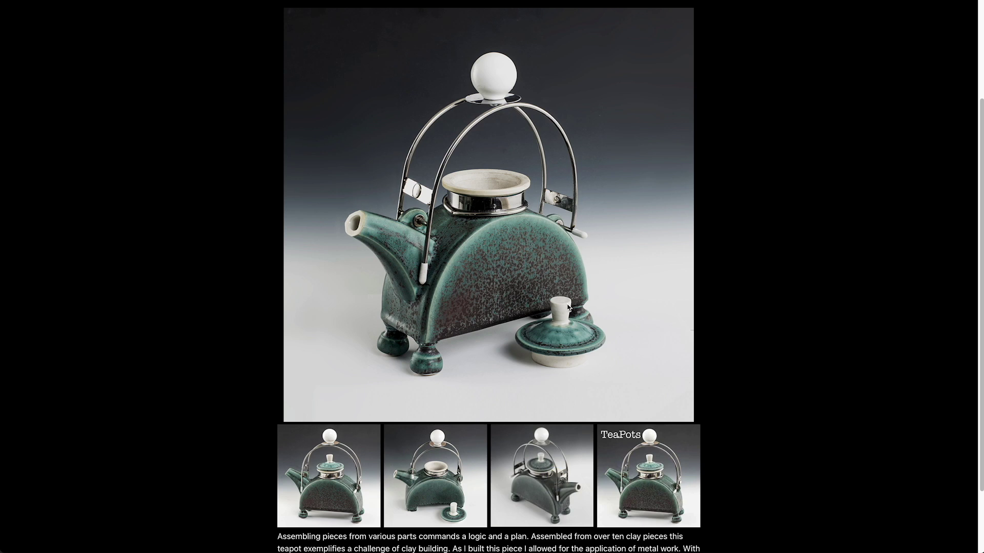
- Scroll down and back up through the teapot gallery to look over its thumbnail strip
scroll(590, 318, down, 1)
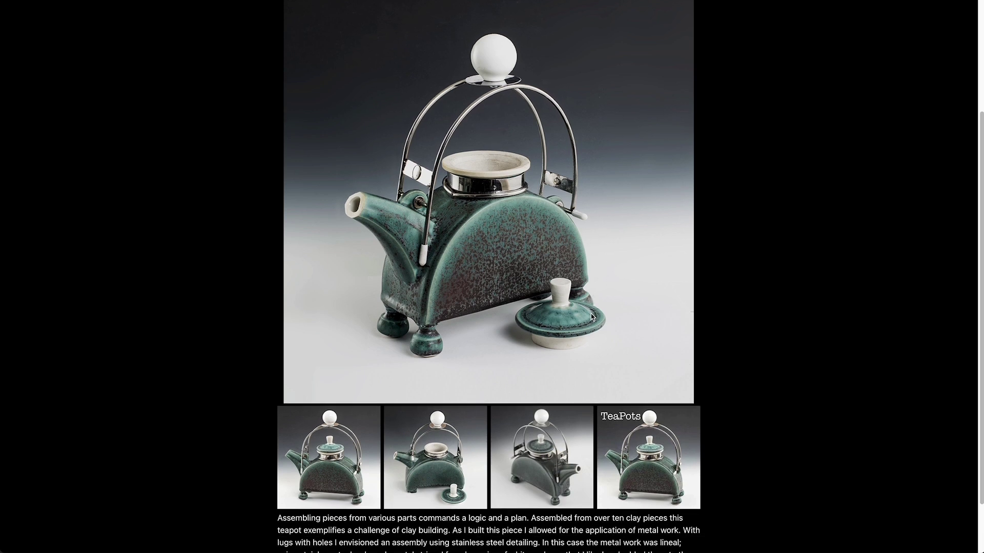
scroll(593, 317, up, 1)
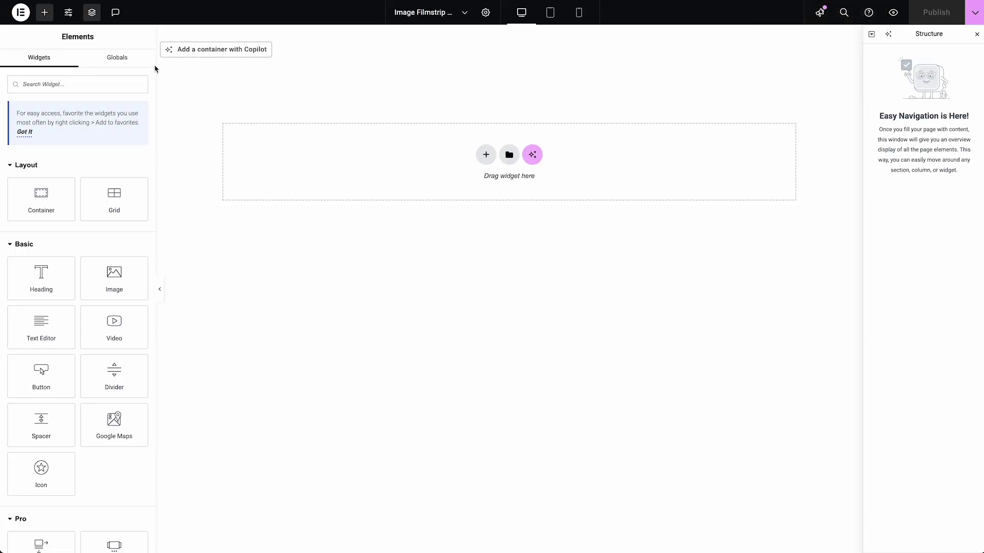
- Add a new container and drop a Media Carousel widget, found by searching 'media', into it
click(44, 198)
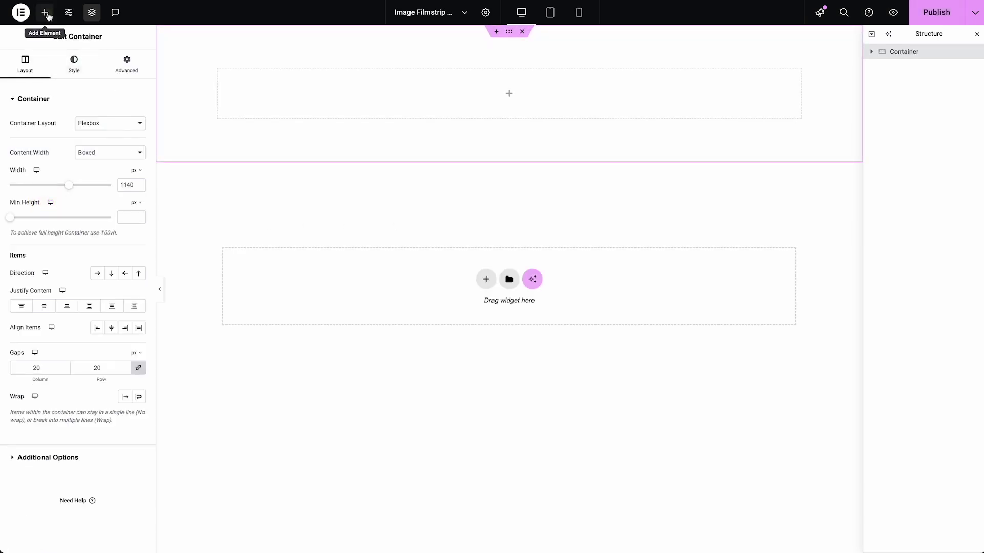
click(47, 15)
text(media)
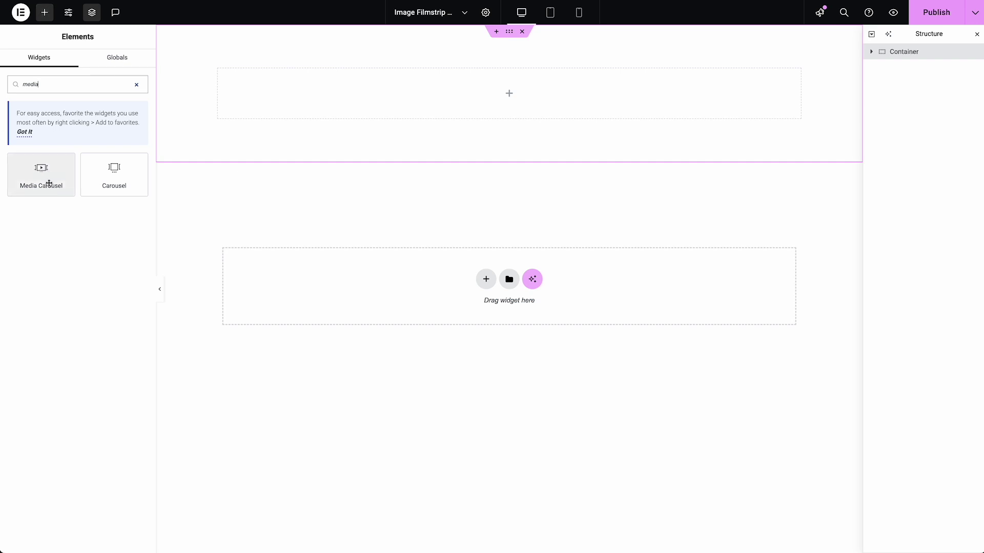
click(49, 183)
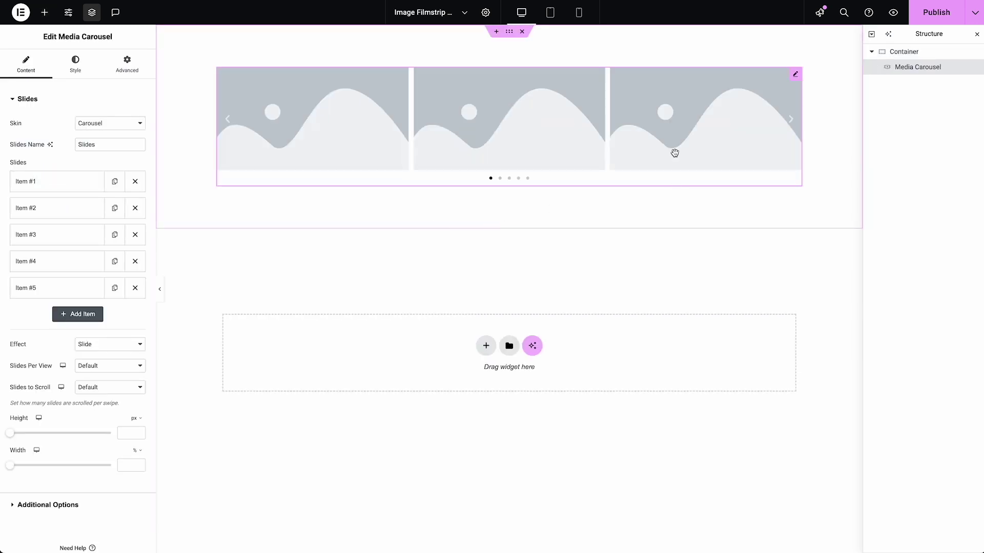
- Set the carousel skin to Slideshow, briefly trying Coverflow before returning to Slideshow
click(102, 123)
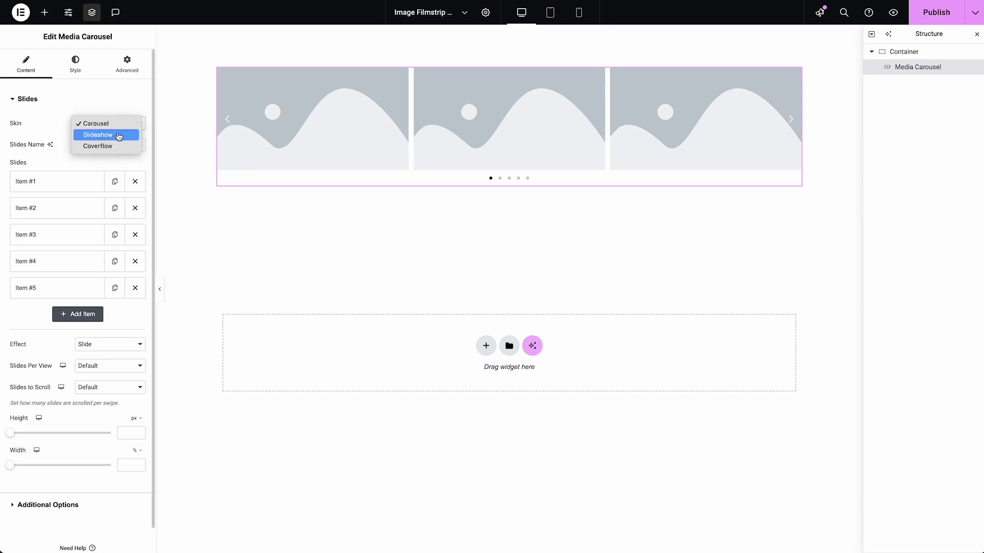
click(119, 136)
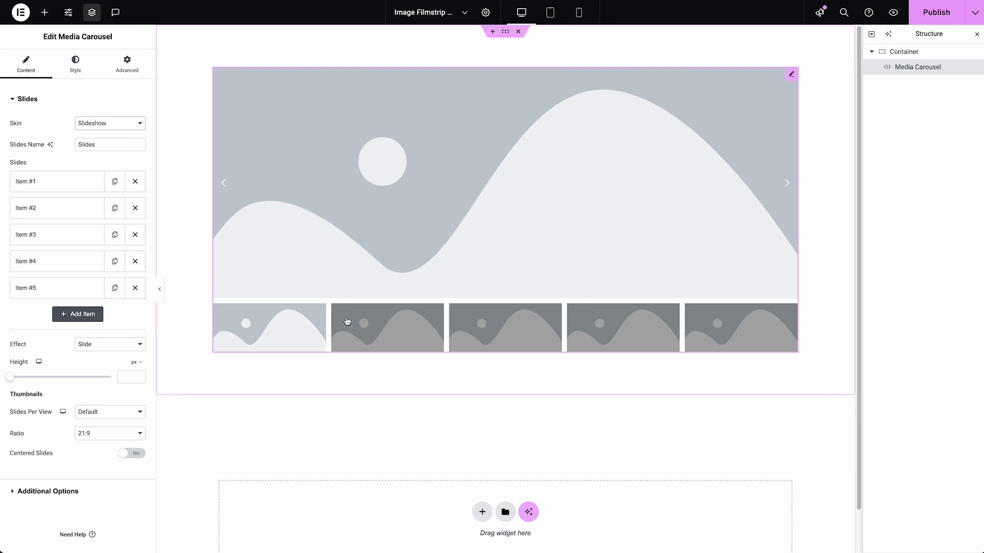
click(103, 128)
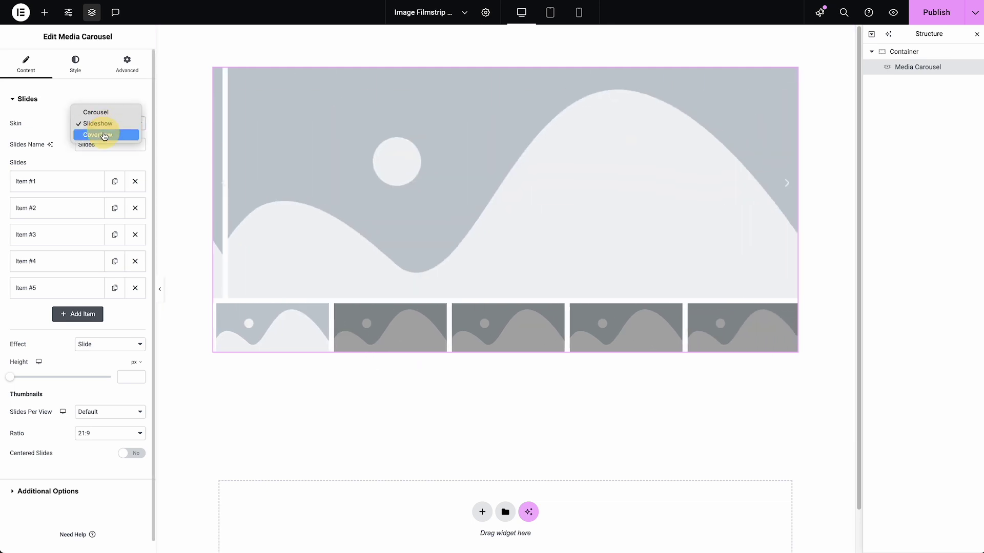
click(104, 134)
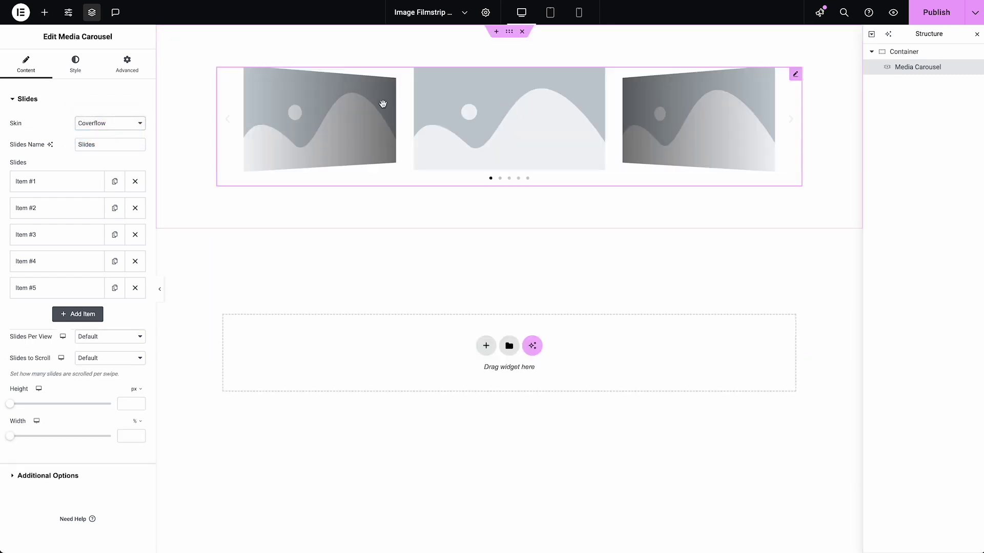
click(122, 127)
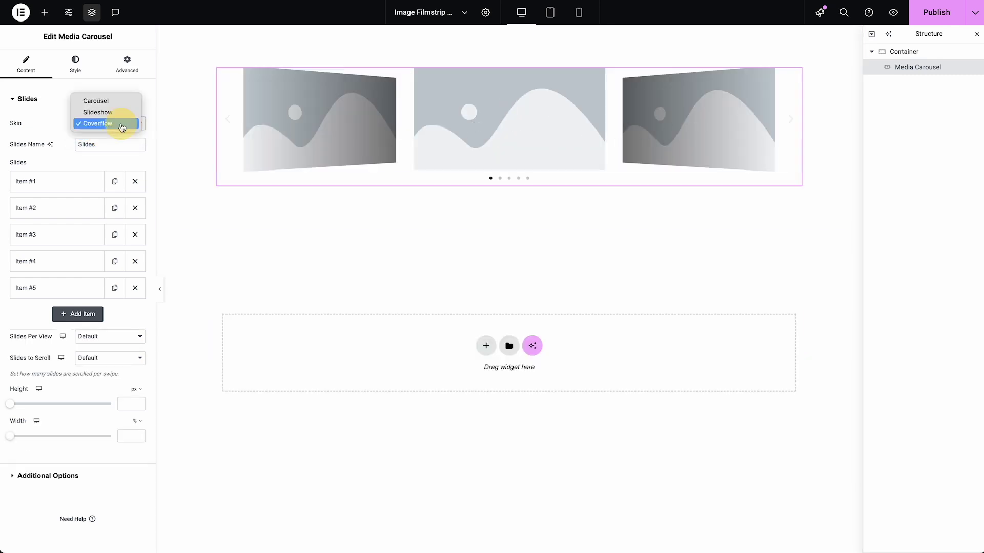
click(123, 114)
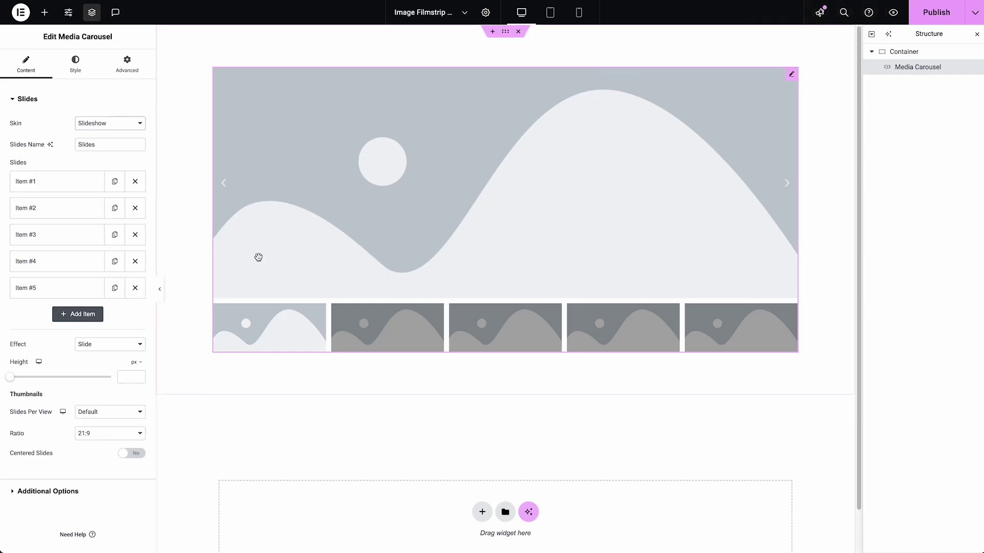
- Delete placeholder slides #5, #4 and #3 and set thumbnails to 4 per view at 1:1 ratio
click(135, 288)
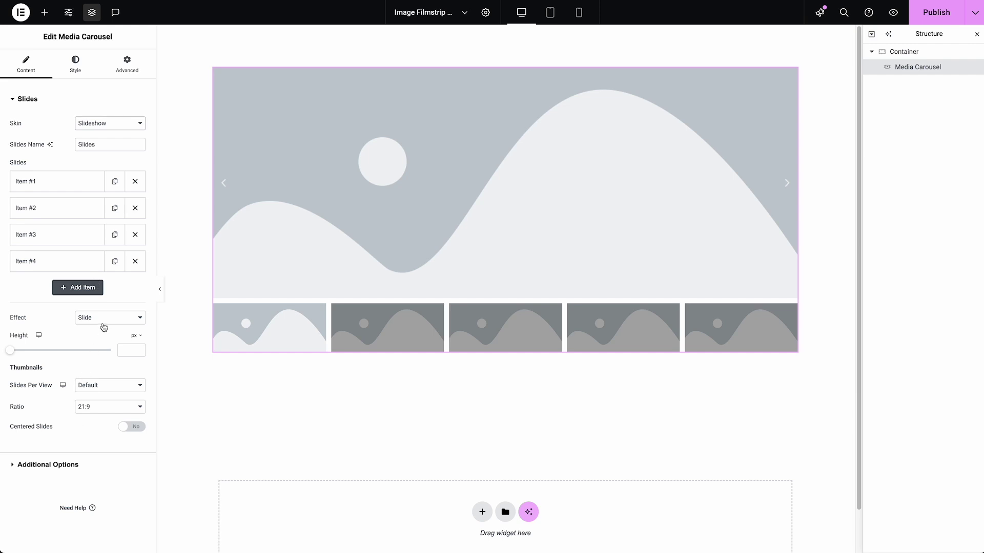
click(90, 389)
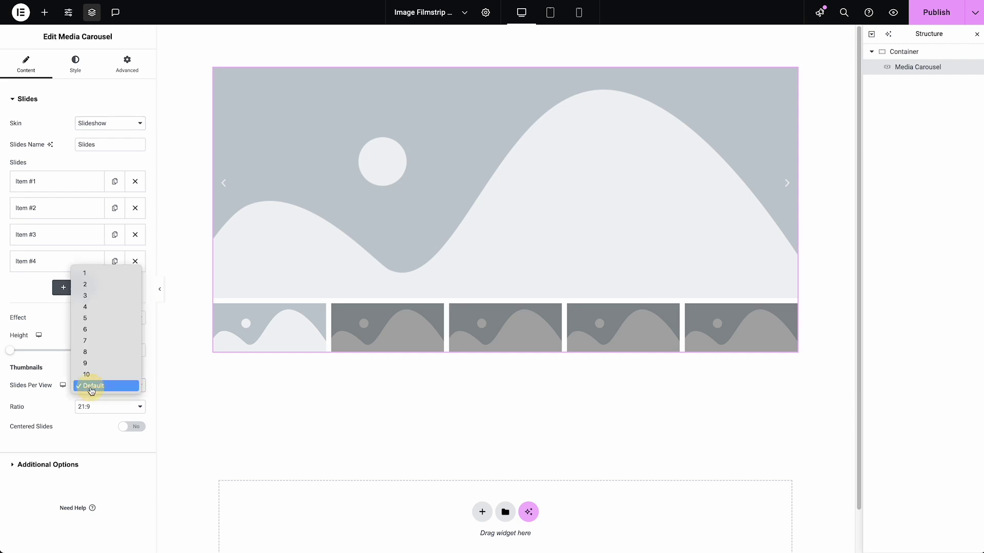
click(95, 309)
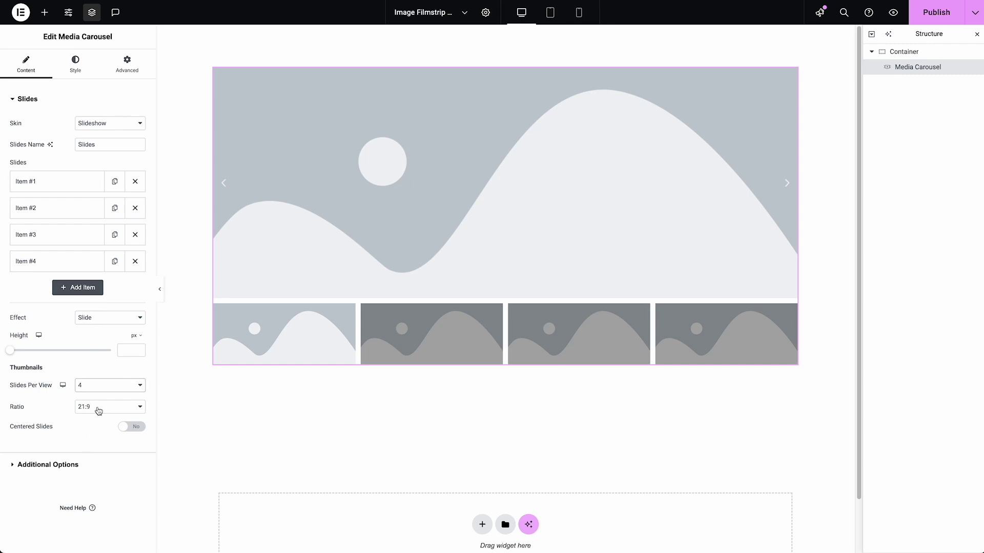
click(99, 411)
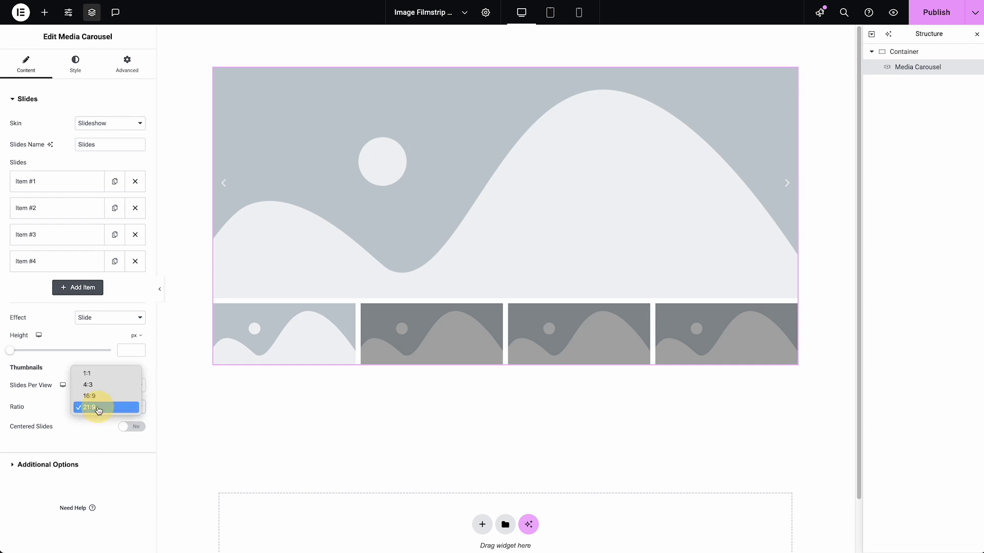
click(99, 377)
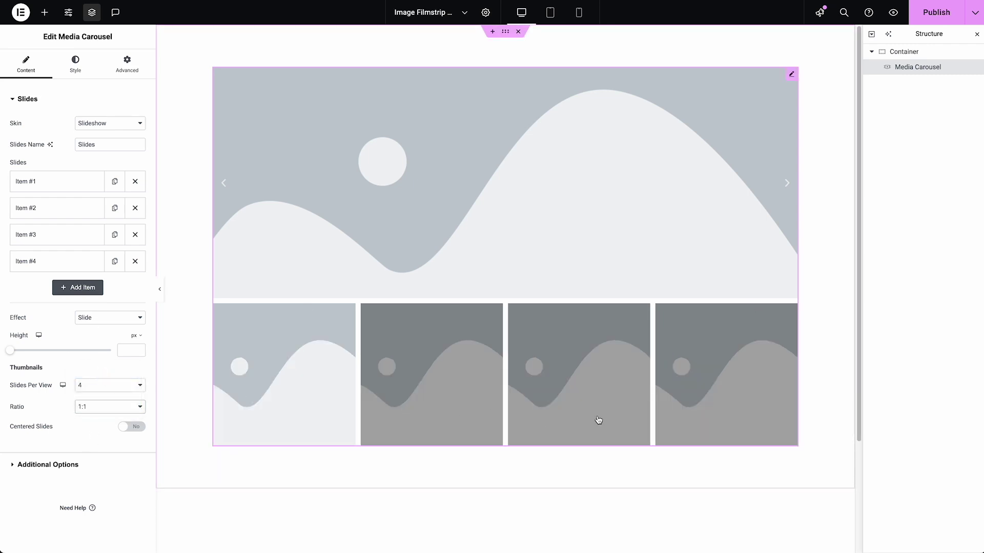
click(134, 262)
click(134, 236)
- Delete the second placeholder slide and set the first slide's image to the giraffe
click(136, 208)
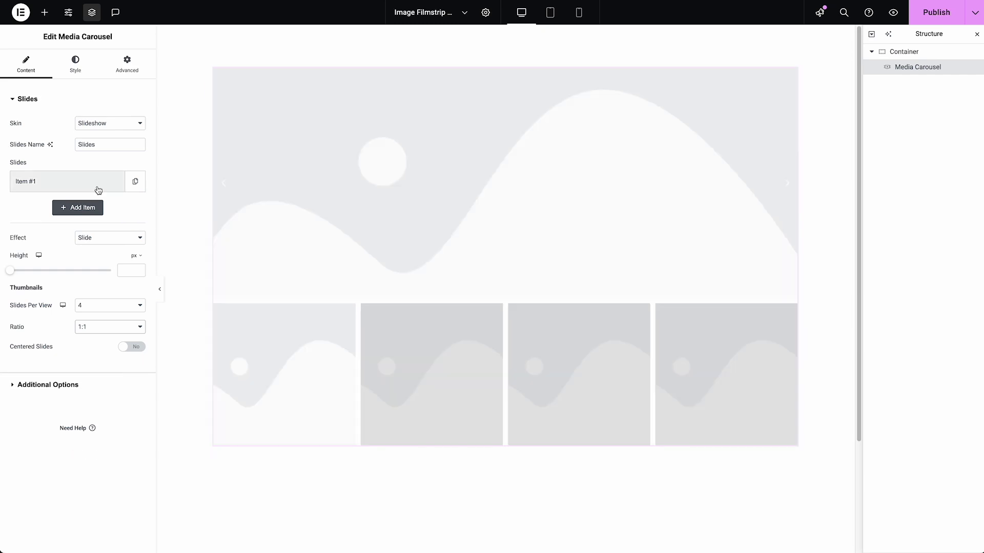
click(96, 185)
click(99, 236)
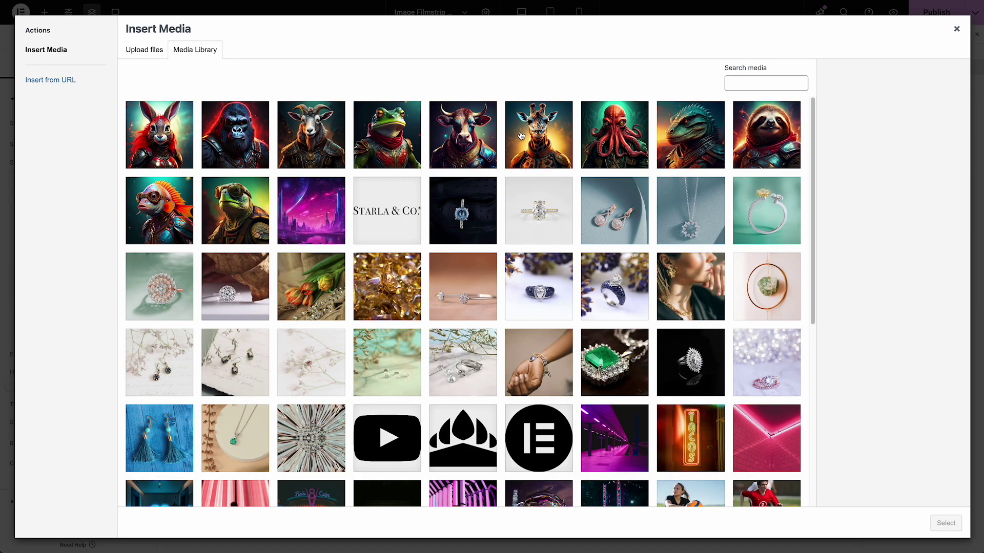
click(521, 136)
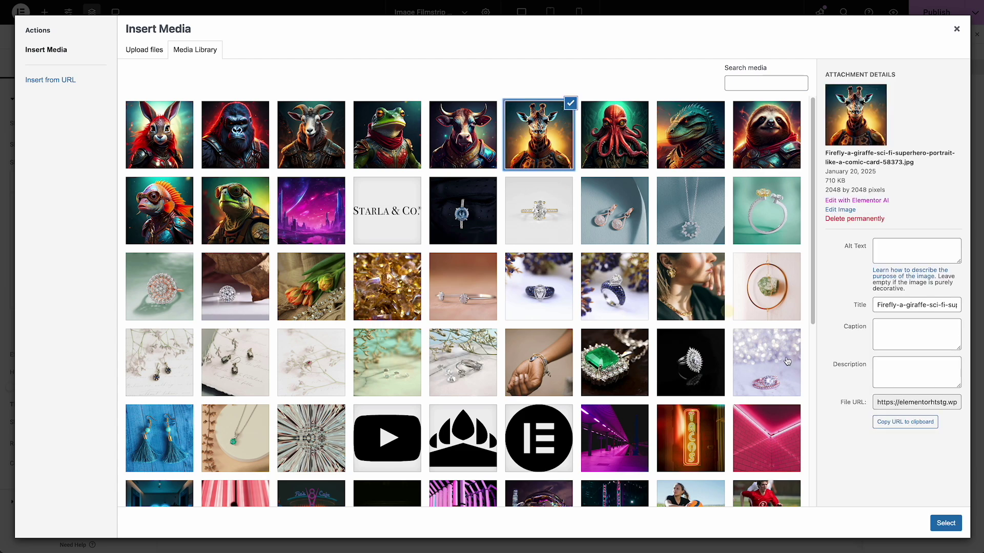
click(945, 523)
- Add a second slide with the gorilla image
click(88, 326)
click(59, 272)
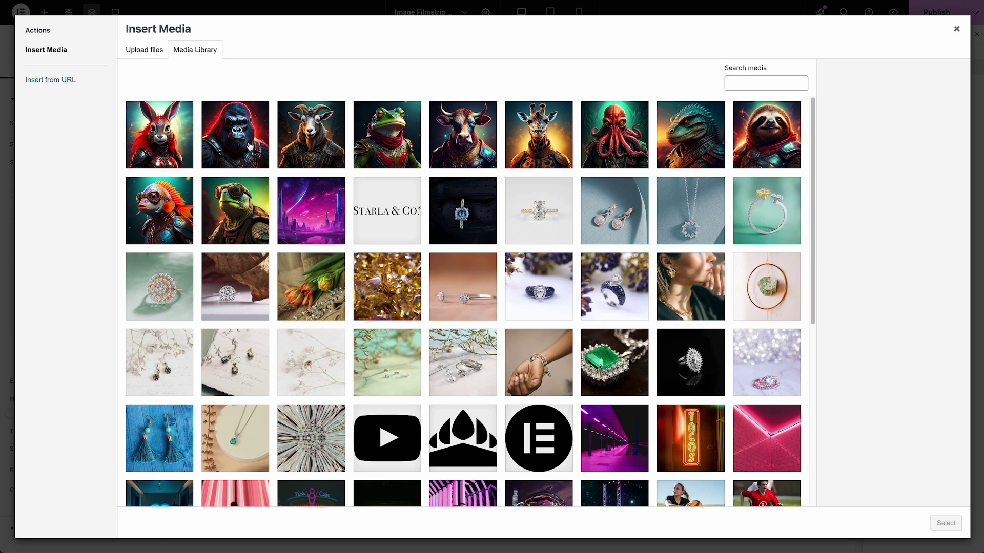
click(249, 147)
click(946, 523)
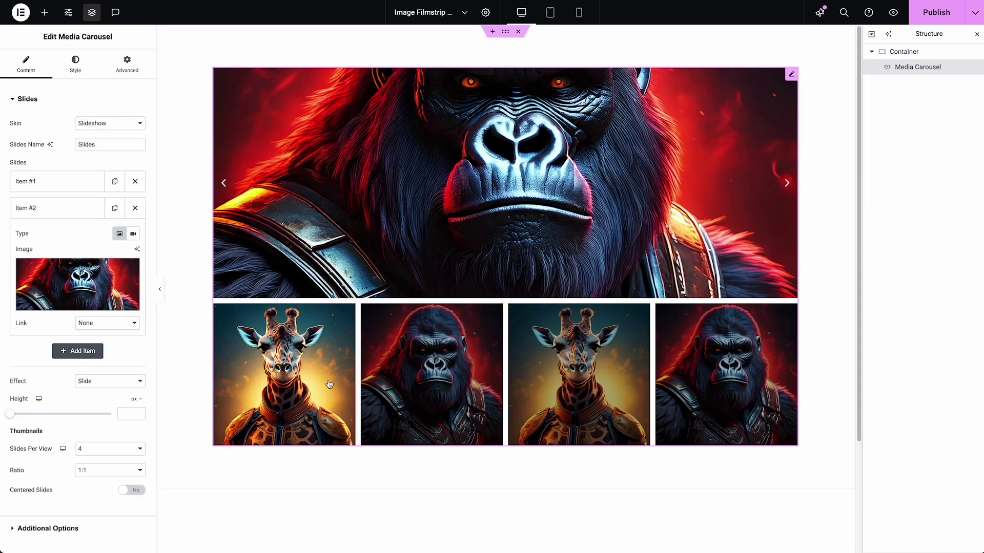
click(57, 209)
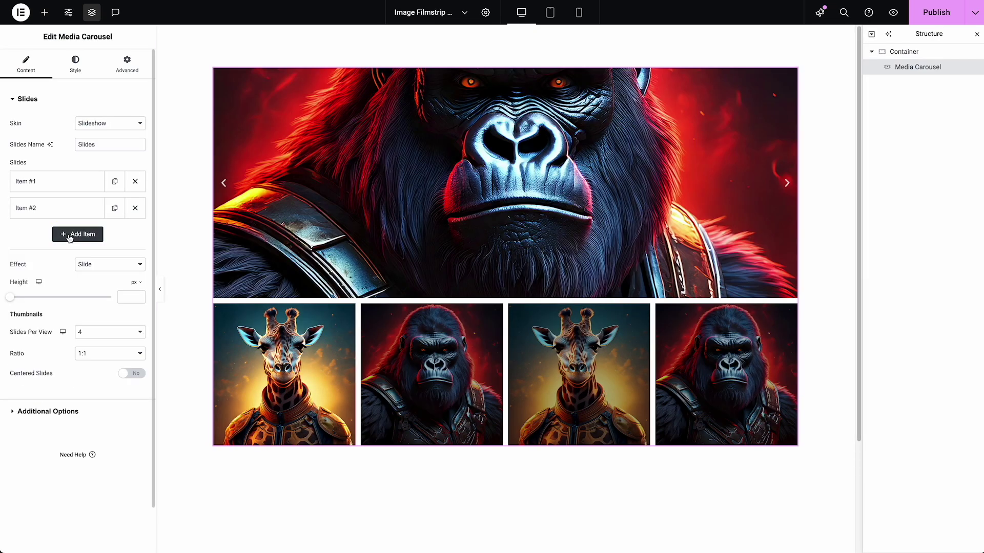
- Add a third slide with the jackrabbit image
click(70, 236)
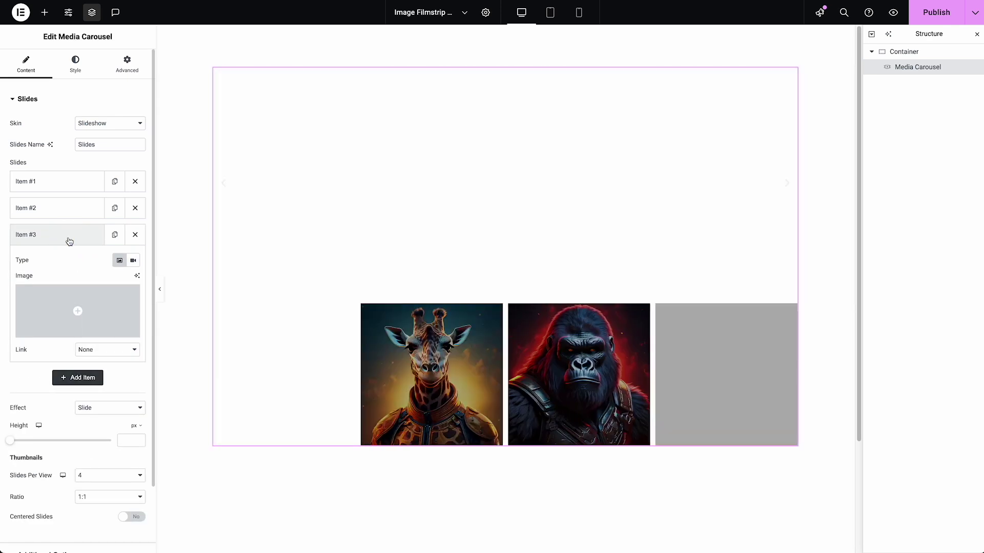
click(53, 307)
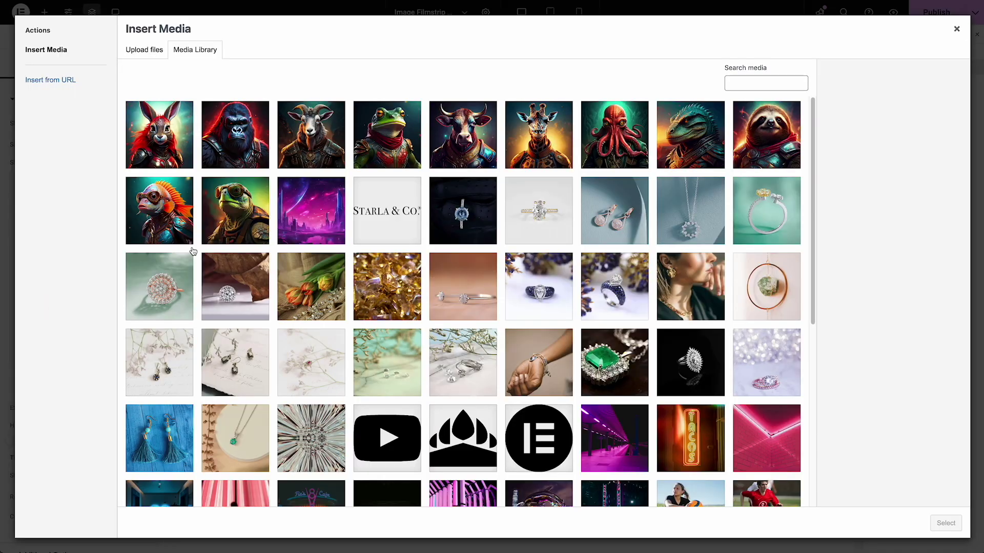
click(148, 148)
click(942, 524)
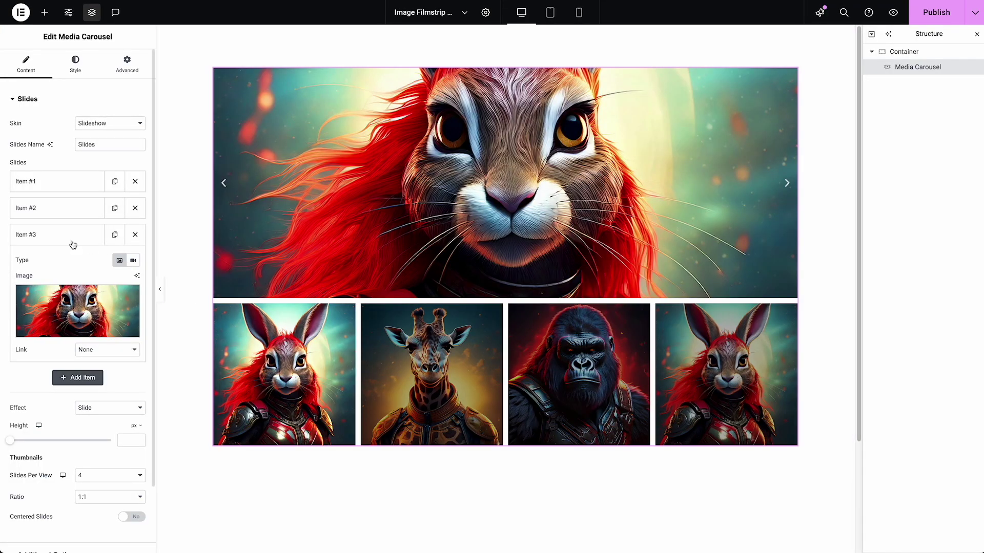
click(72, 237)
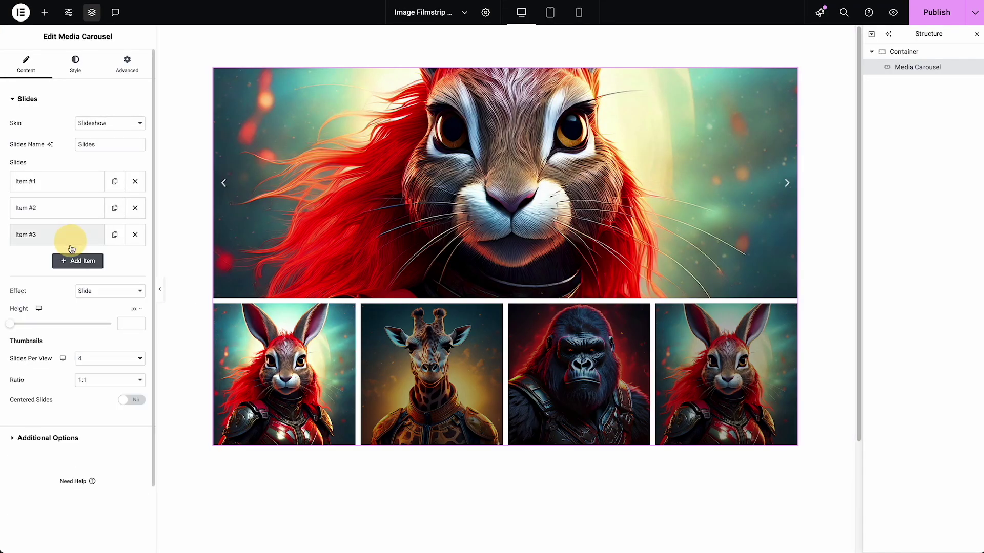
- Add a fourth slide with the sloth image
click(72, 261)
click(73, 335)
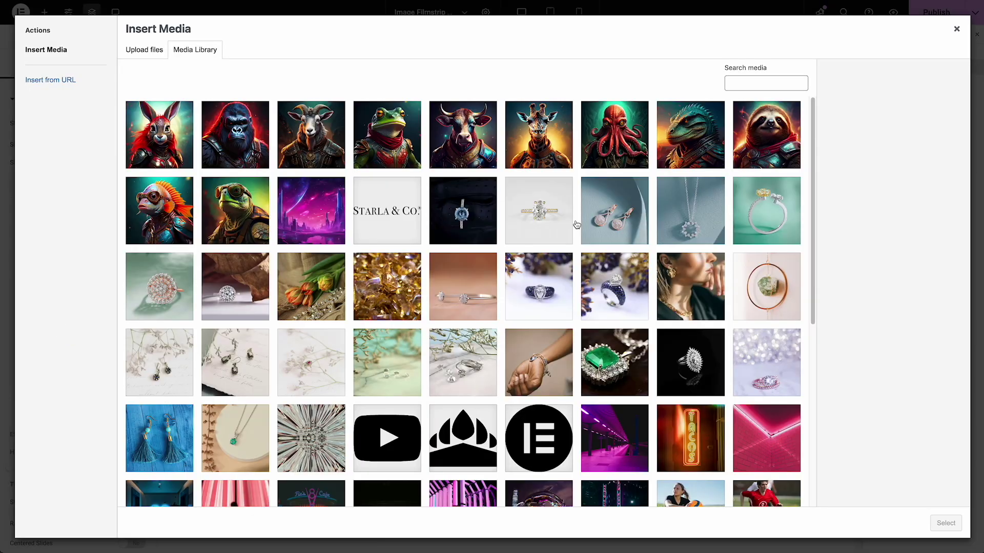
click(752, 154)
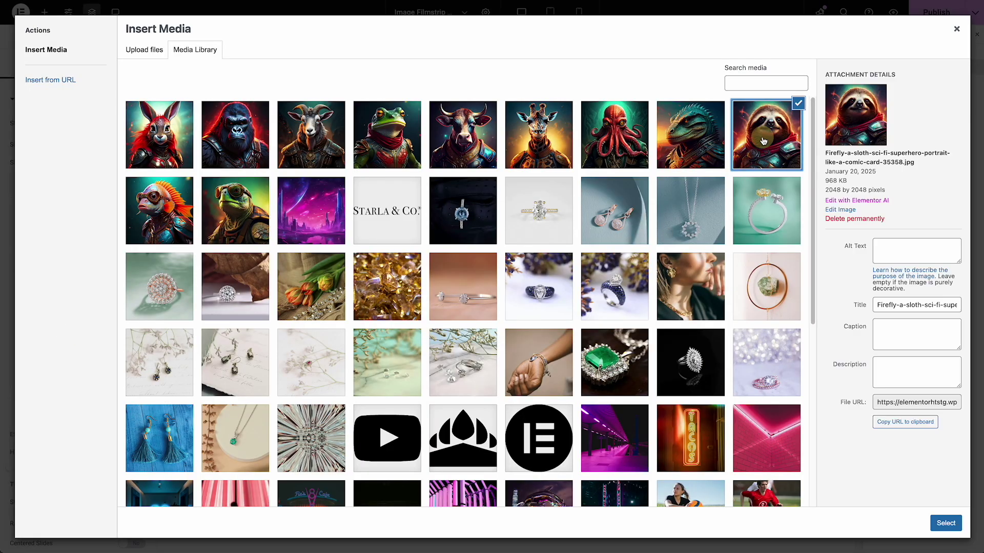
click(946, 523)
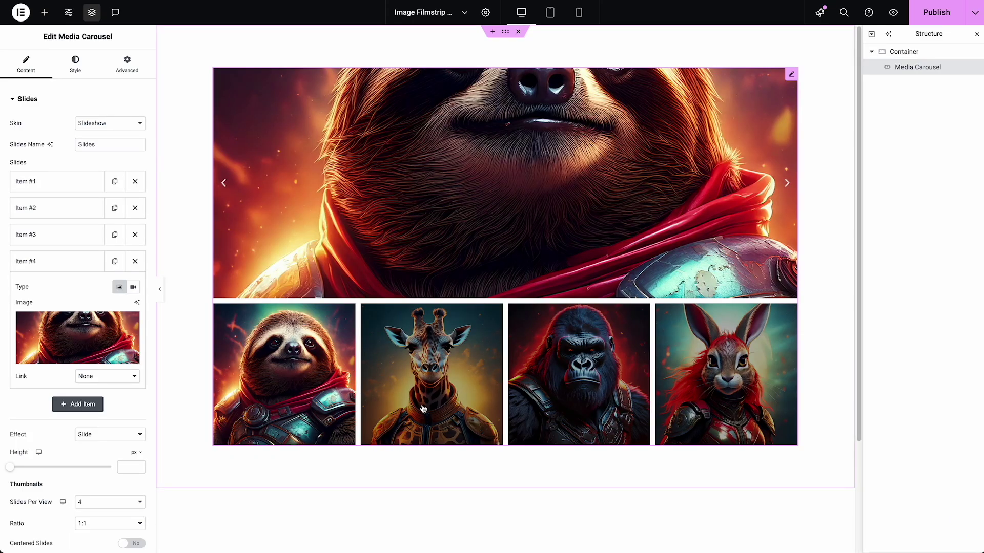
- Drag the container's width from 1140 down to 811 px
click(898, 52)
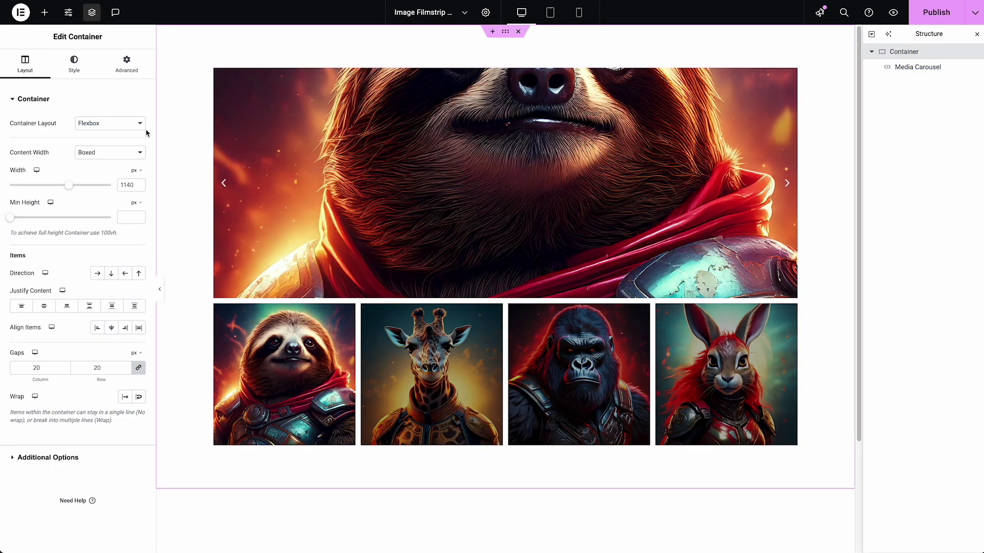
drag(69, 188, 39, 189)
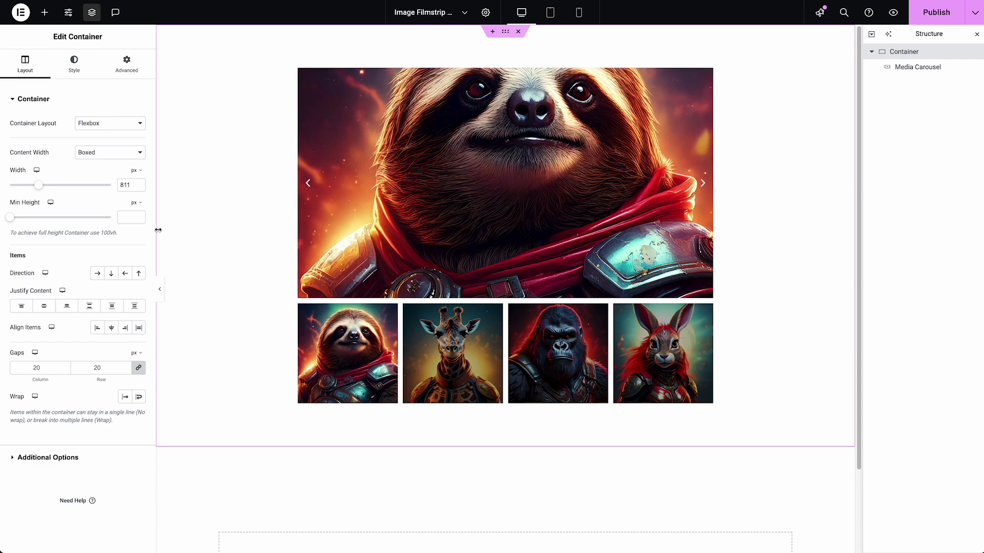
- Reset the container to 1140 px and give the carousel a custom 714 px width
click(96, 184)
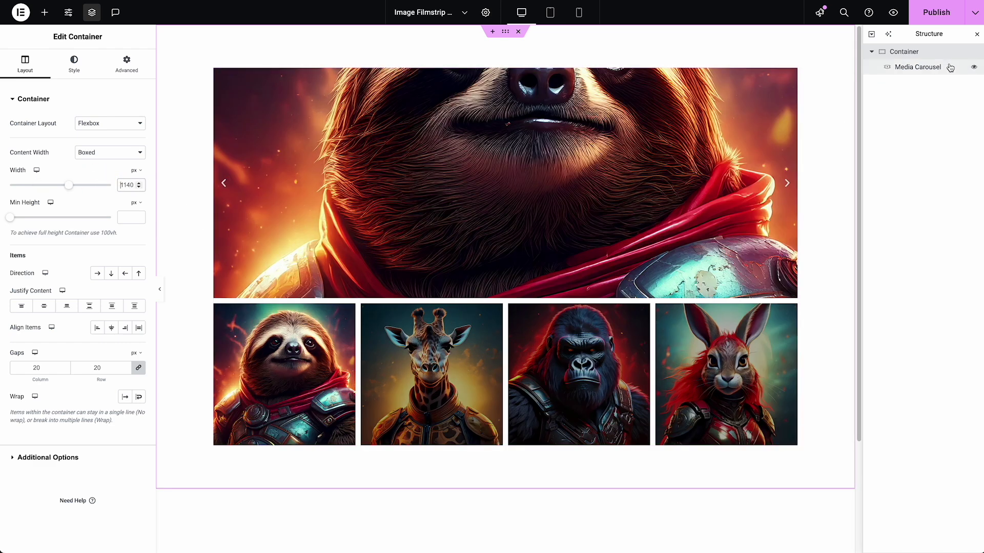
click(950, 69)
click(126, 64)
click(100, 203)
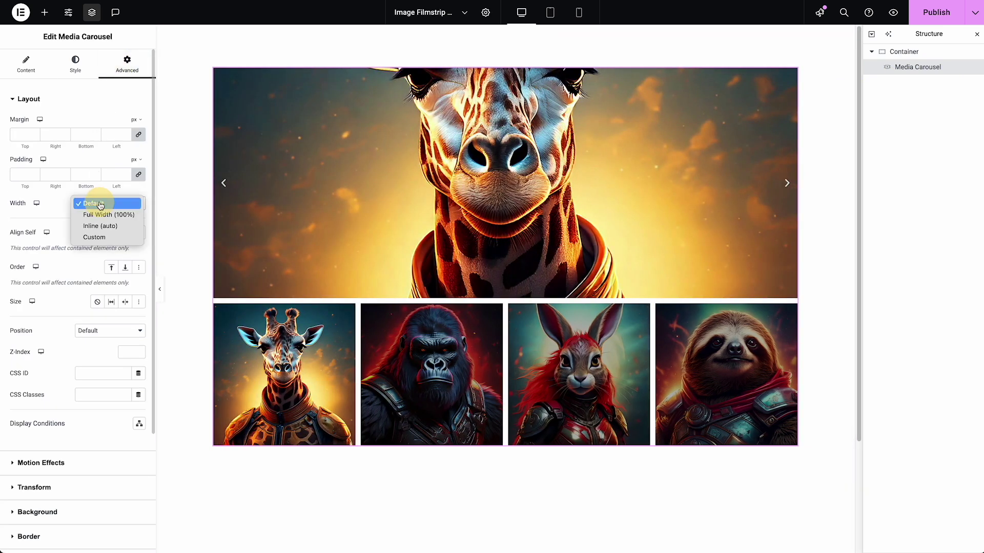
click(104, 236)
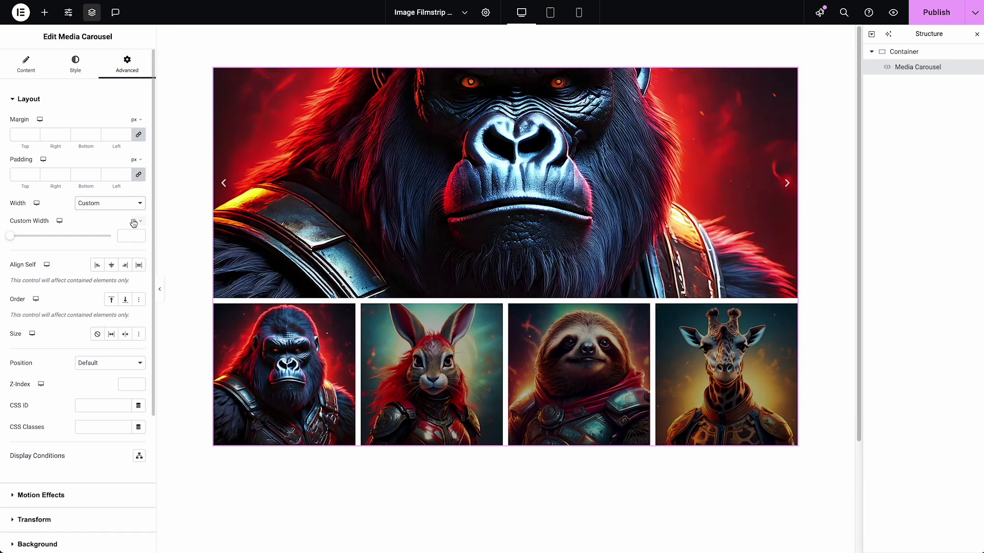
click(136, 222)
click(136, 222)
drag(14, 240, 85, 245)
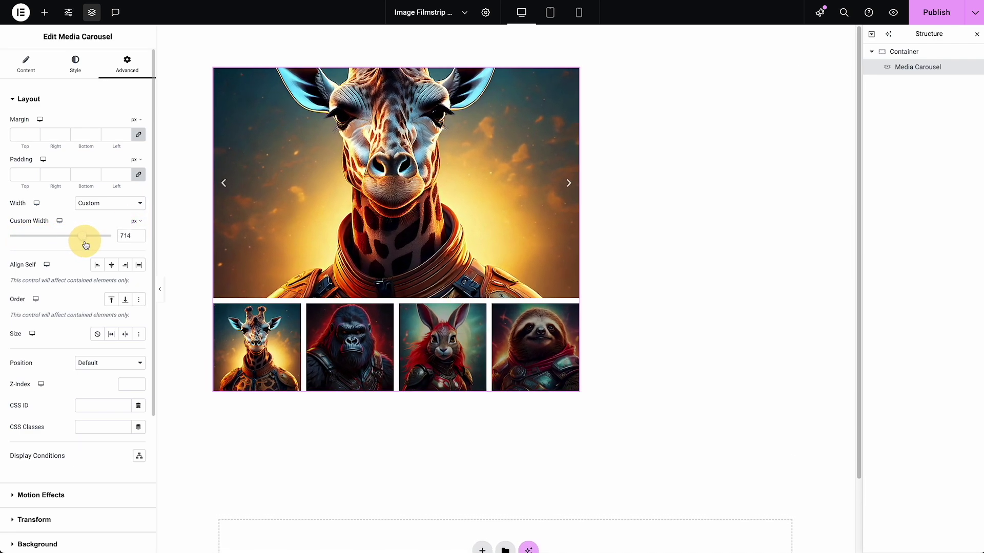
- Set the container's Align Items to Center so the carousel sits centred
click(920, 55)
click(112, 328)
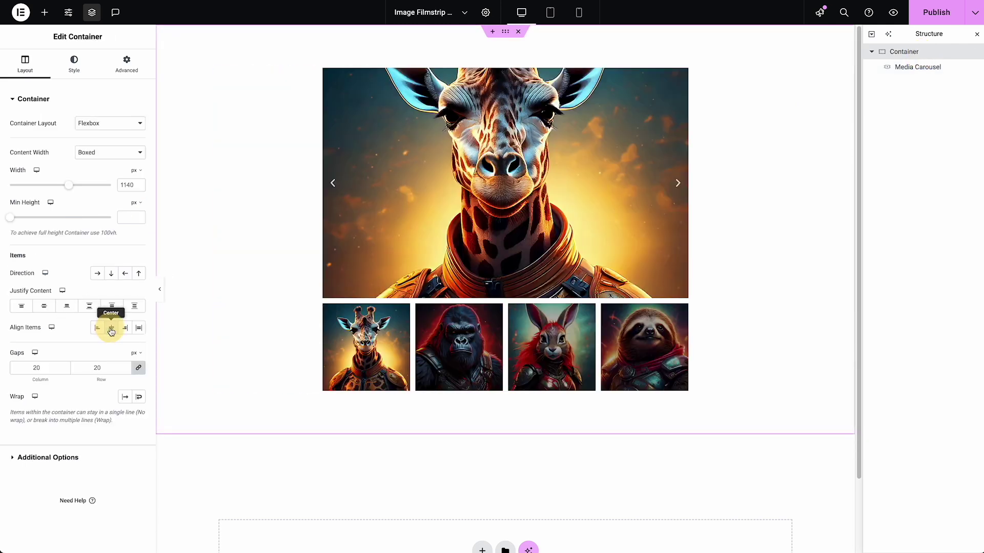
click(919, 68)
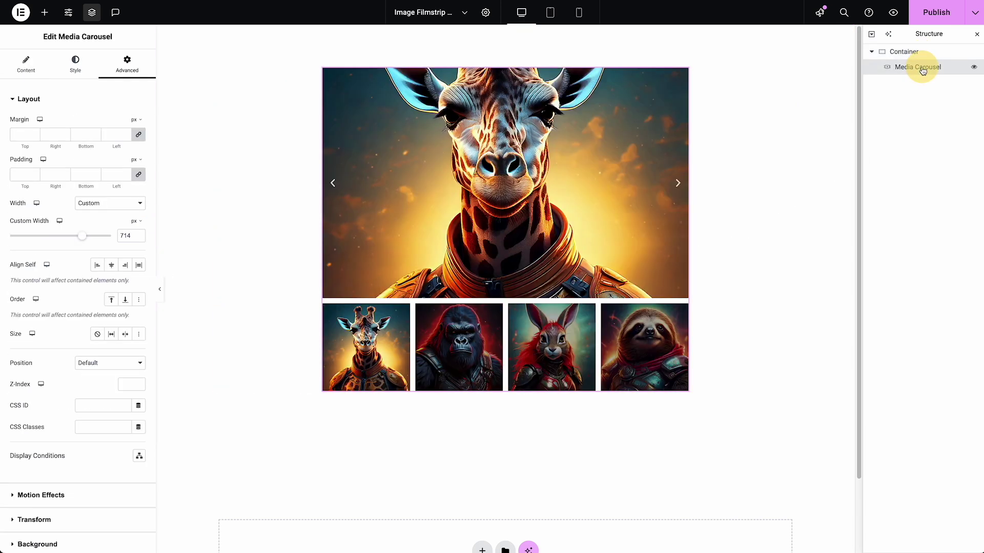
- Drag the Media Carousel's Height slider in the Content tab to 715 px
scroll(109, 220, down, 1)
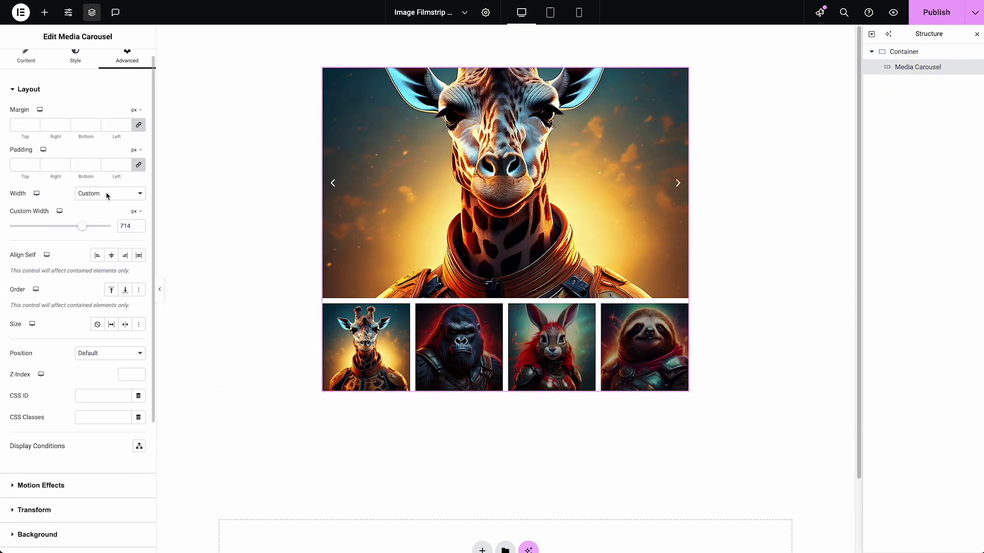
click(26, 64)
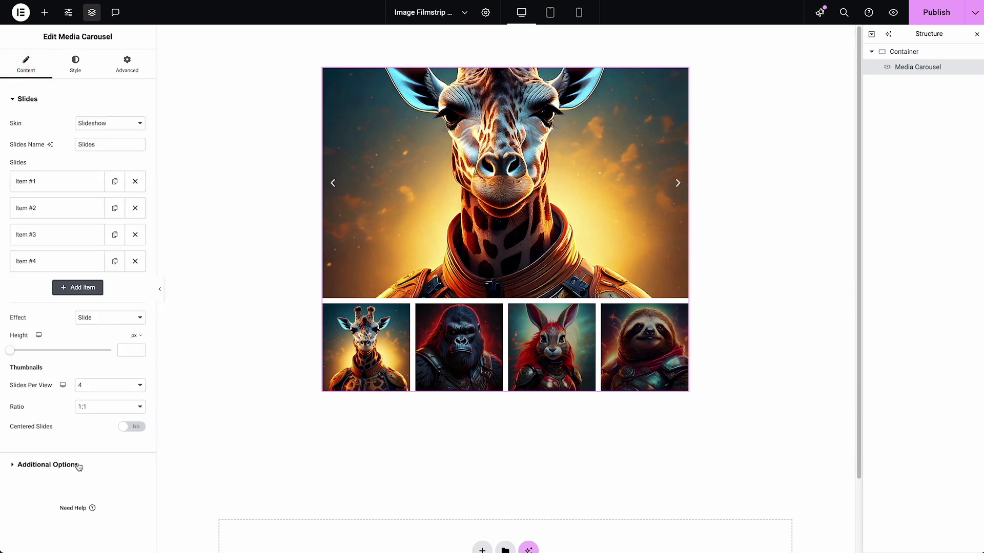
drag(12, 354, 81, 370)
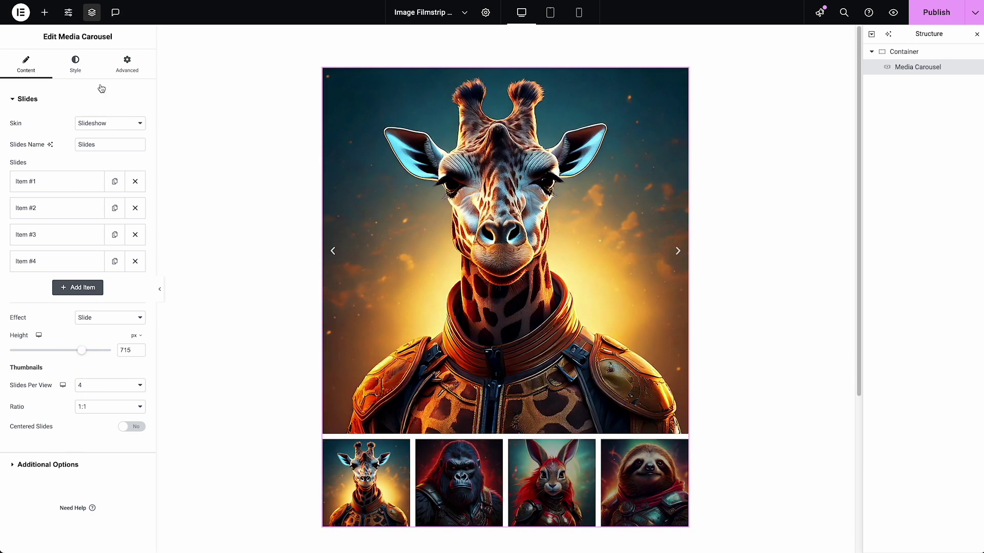
- Turn off autoplay and infinite loop, hide the arrows, and set Image Fit to Contain
click(76, 66)
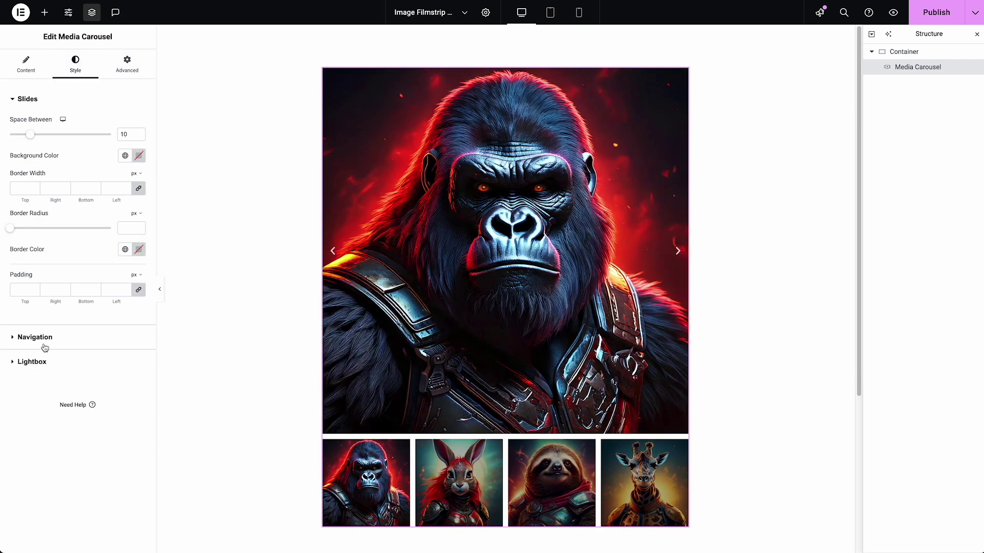
click(50, 364)
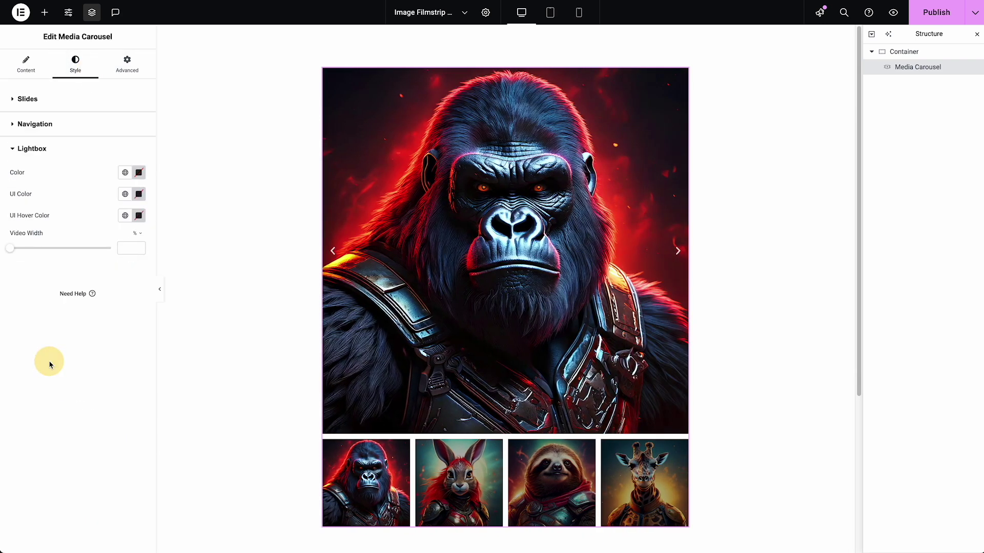
click(26, 67)
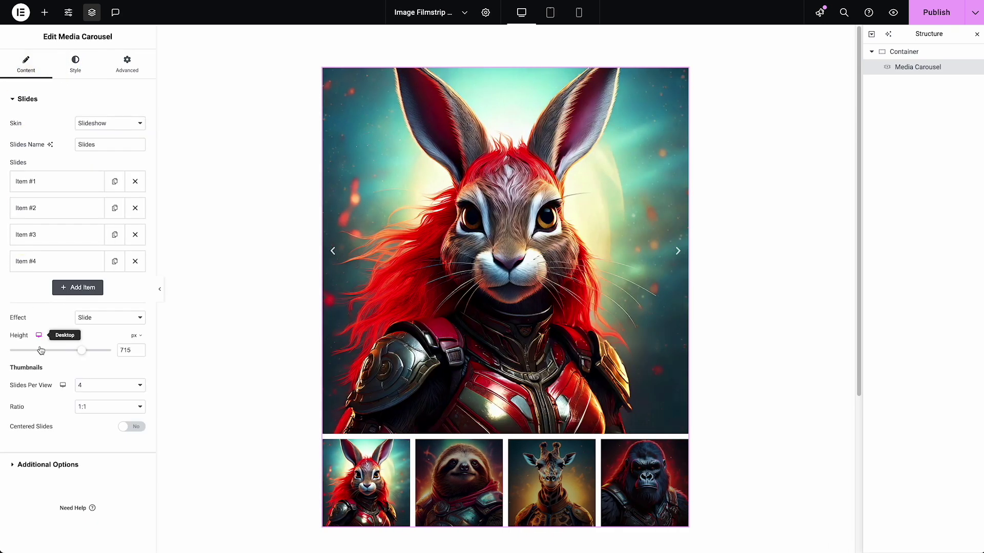
click(47, 465)
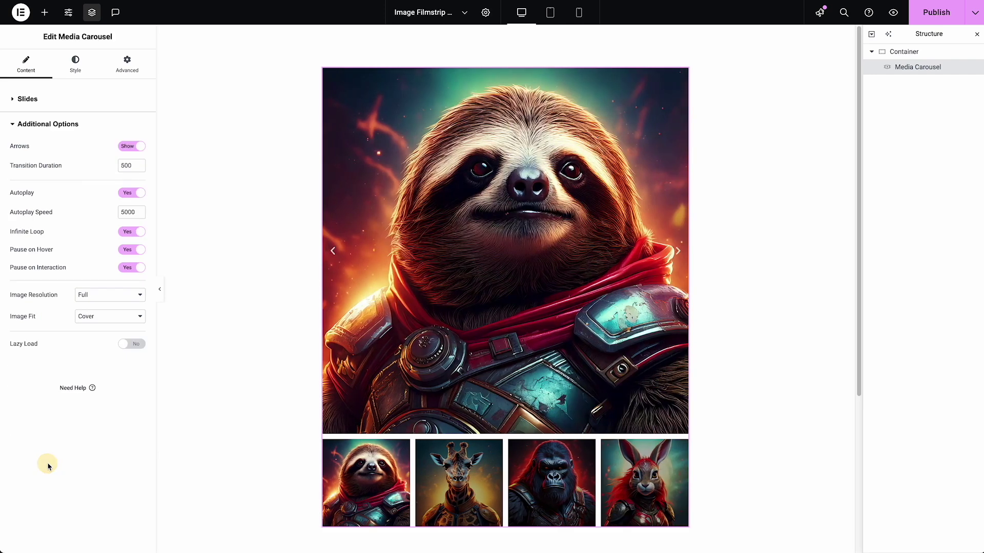
click(132, 193)
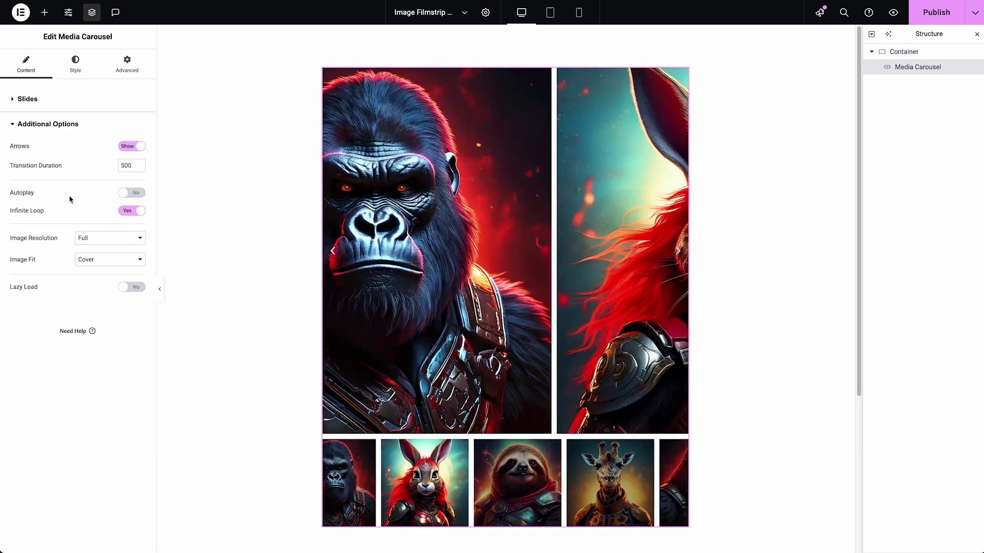
click(131, 211)
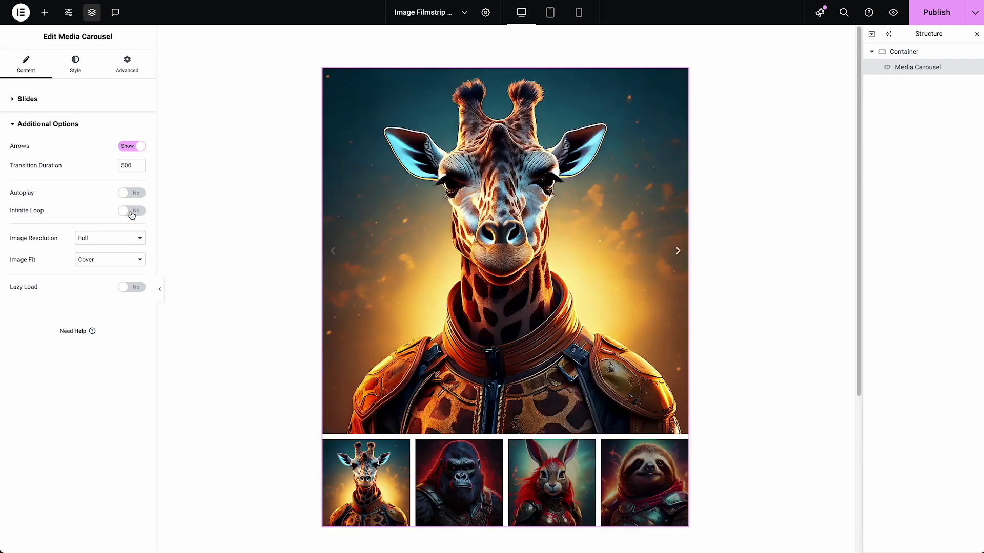
click(132, 147)
click(125, 260)
click(124, 272)
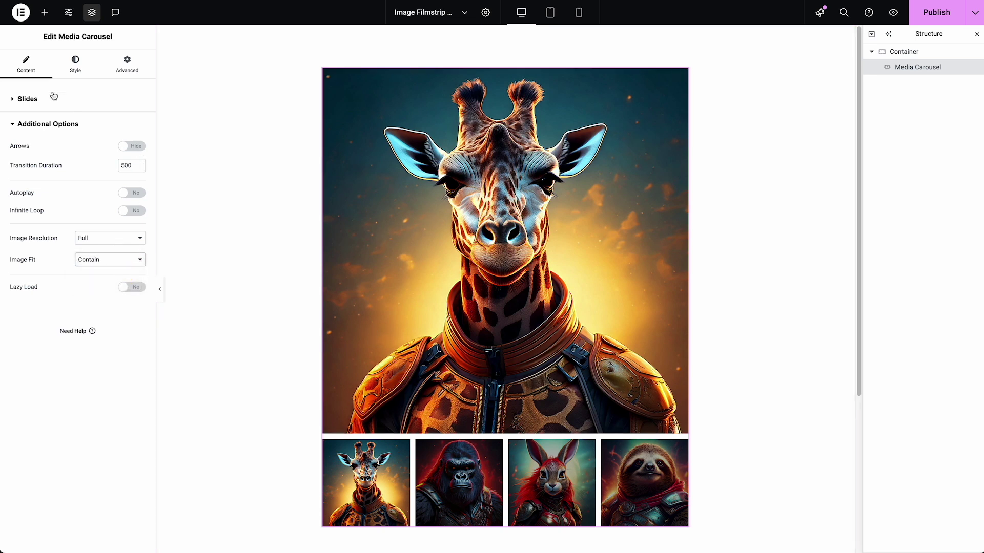
- Switch Image Fit back to Cover and lower the slideshow height to 700 px
click(38, 98)
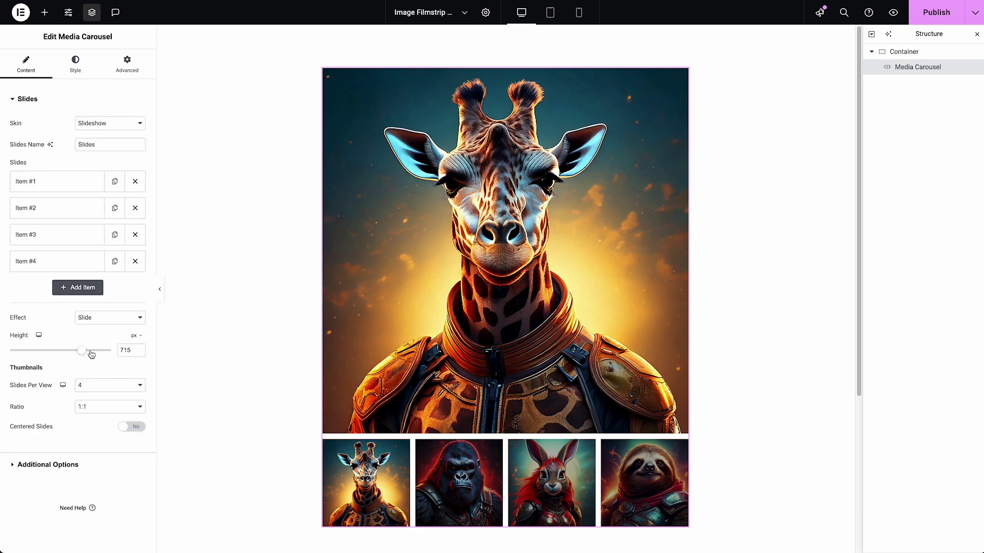
mouse_move(90, 354)
mouse_down()
mouse_move(66, 353)
mouse_move(99, 349)
mouse_move(68, 358)
mouse_move(87, 367)
mouse_up()
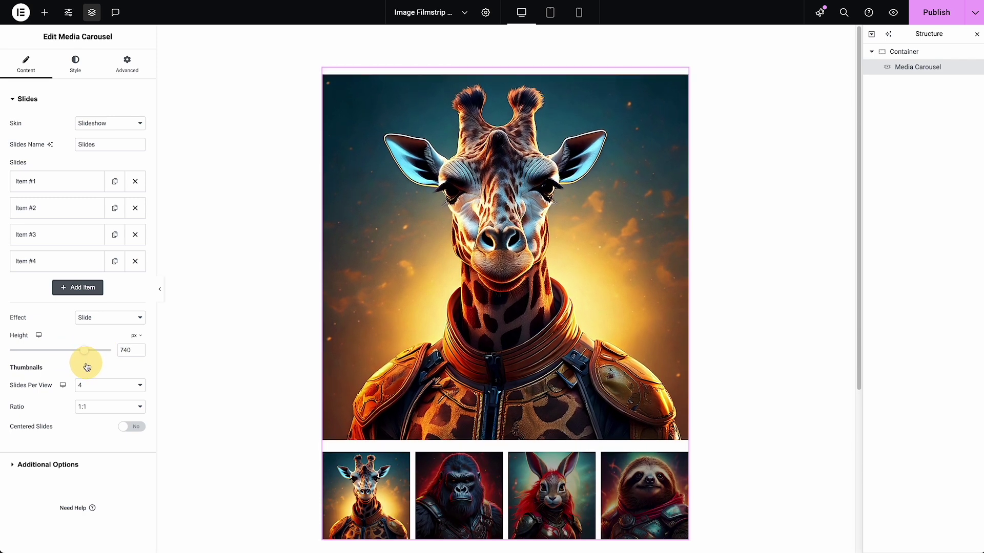
click(86, 464)
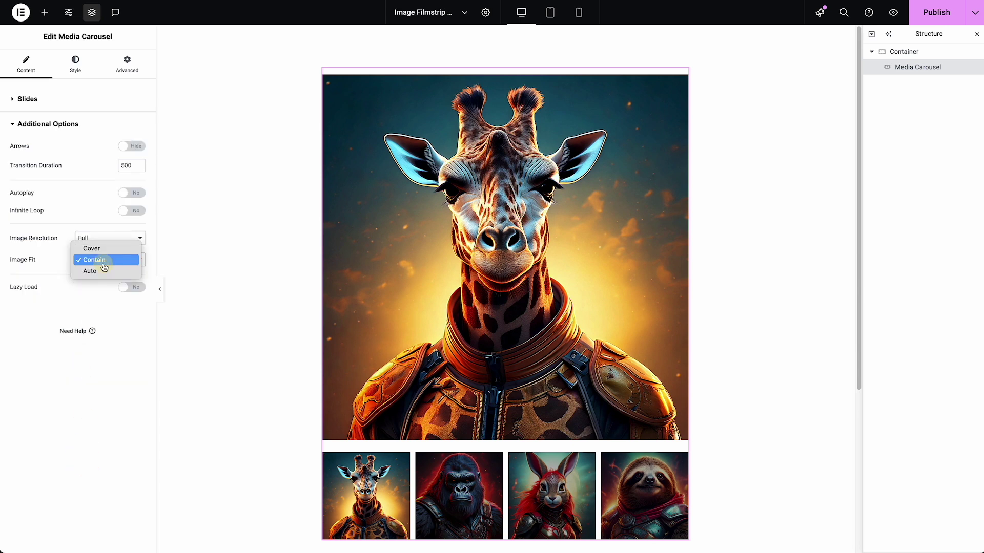
click(102, 249)
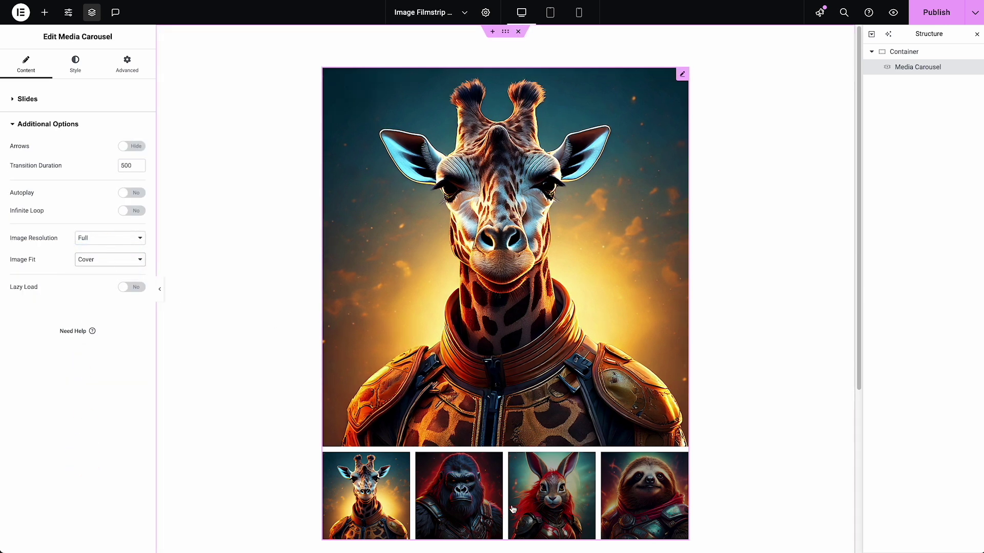
click(31, 100)
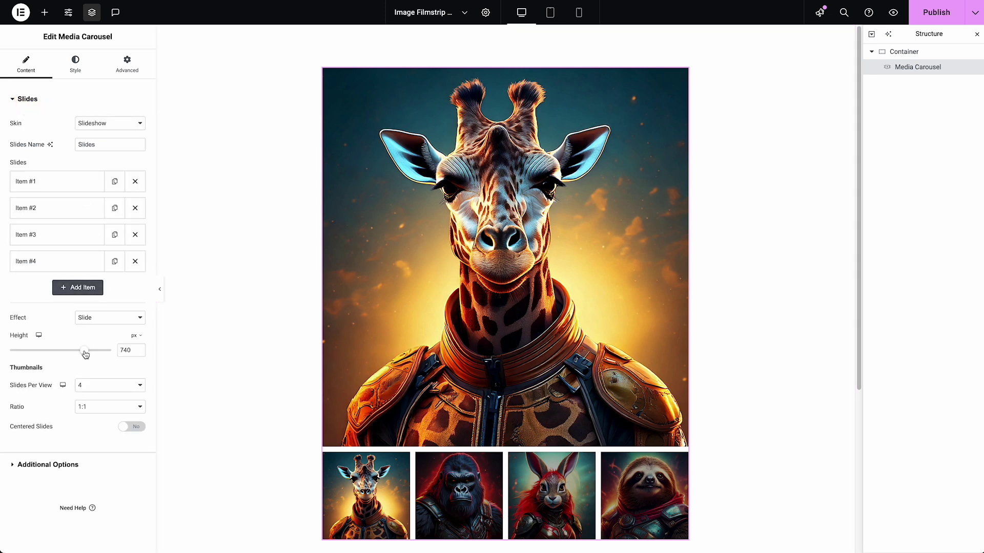
drag(84, 351, 83, 357)
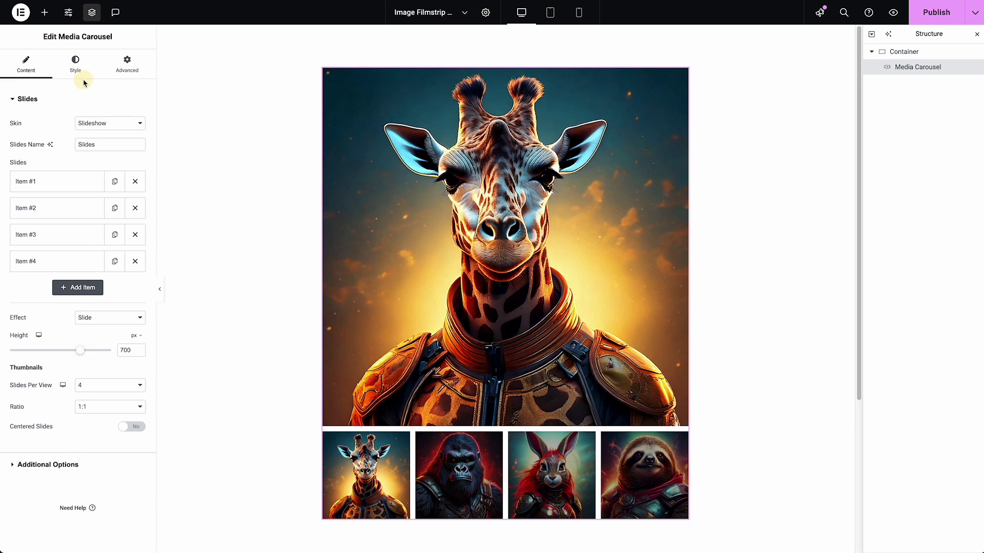
- In the Style settings, widen the slide spacing, then try padding values 33 and 10 before clearing it
click(76, 67)
scroll(252, 245, down, 1)
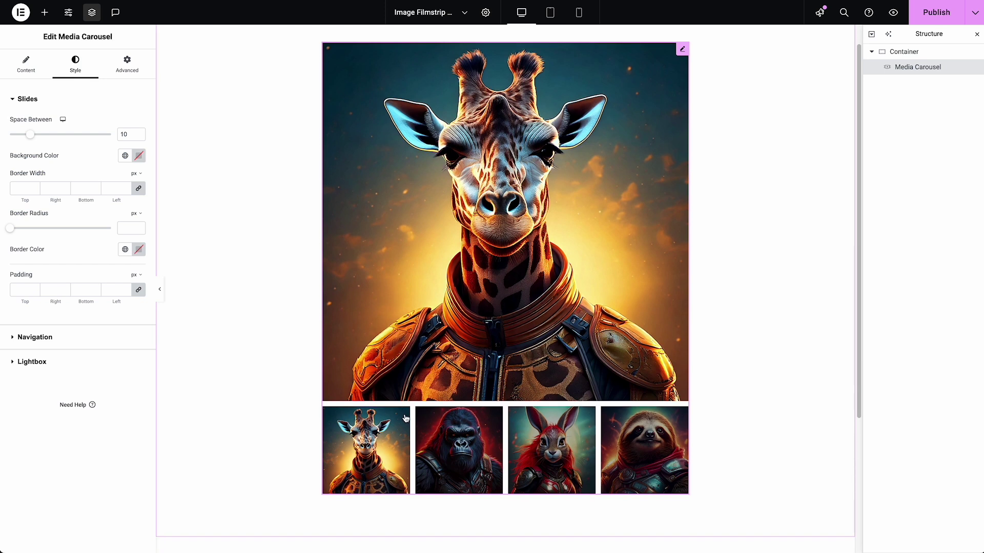
drag(33, 136, 53, 145)
click(117, 292)
text(33)
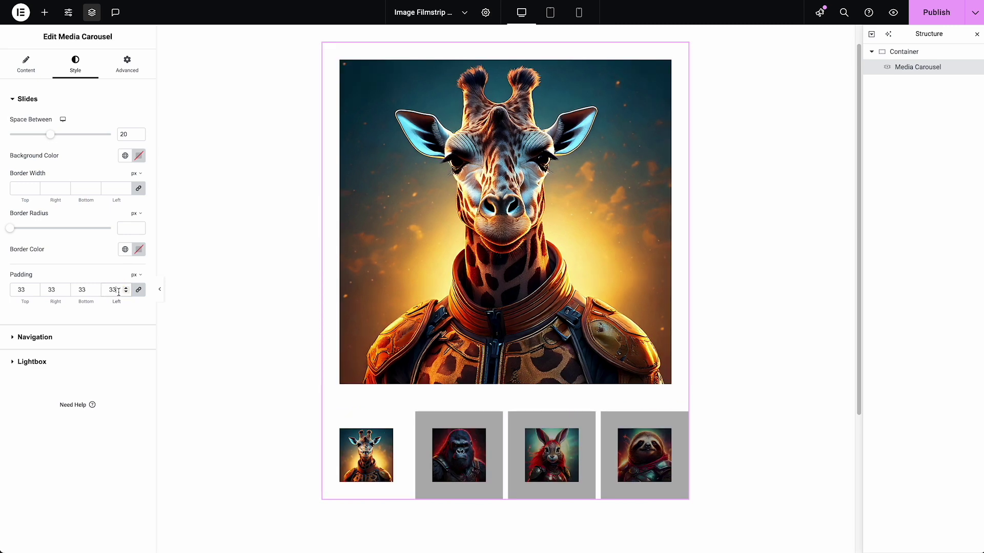
key(BackSpace)
key(BackSpace)
text(10)
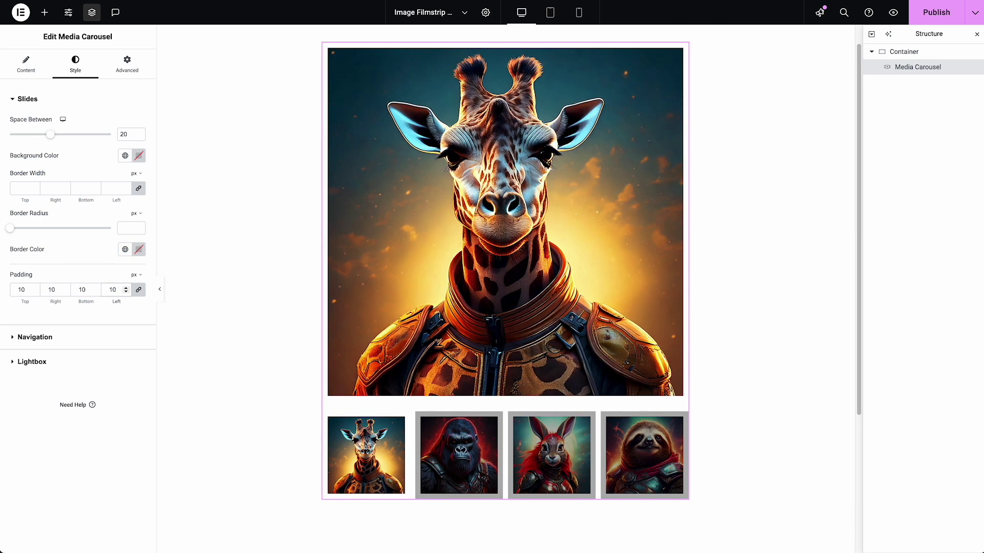
key(BackSpace)
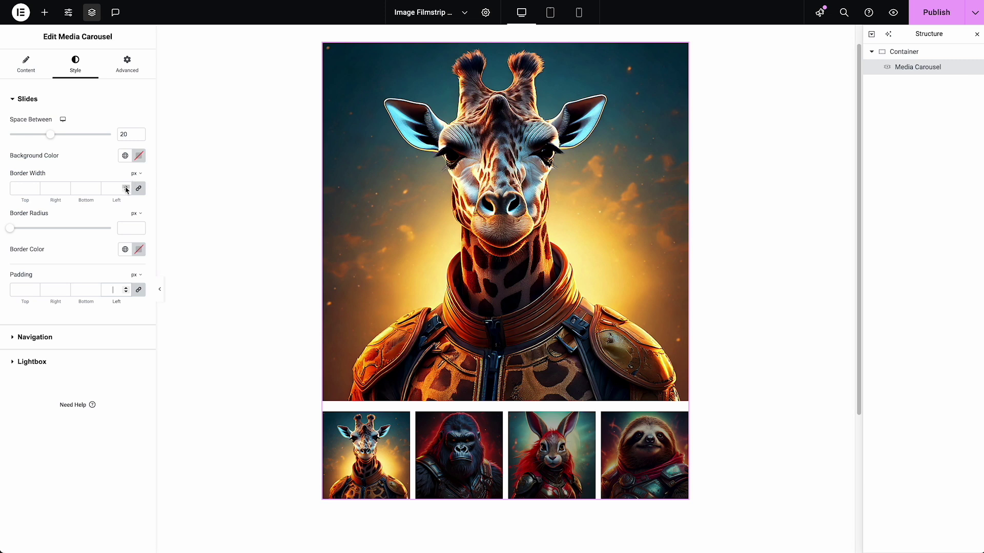
- Set Space Between back to 10 px and publish the page
double_click(123, 134)
text(10)
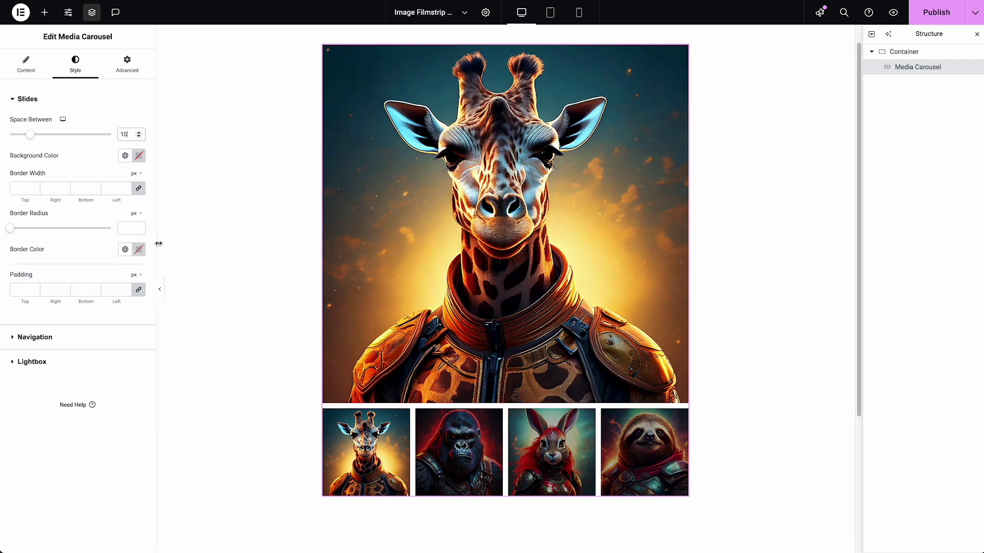
click(936, 12)
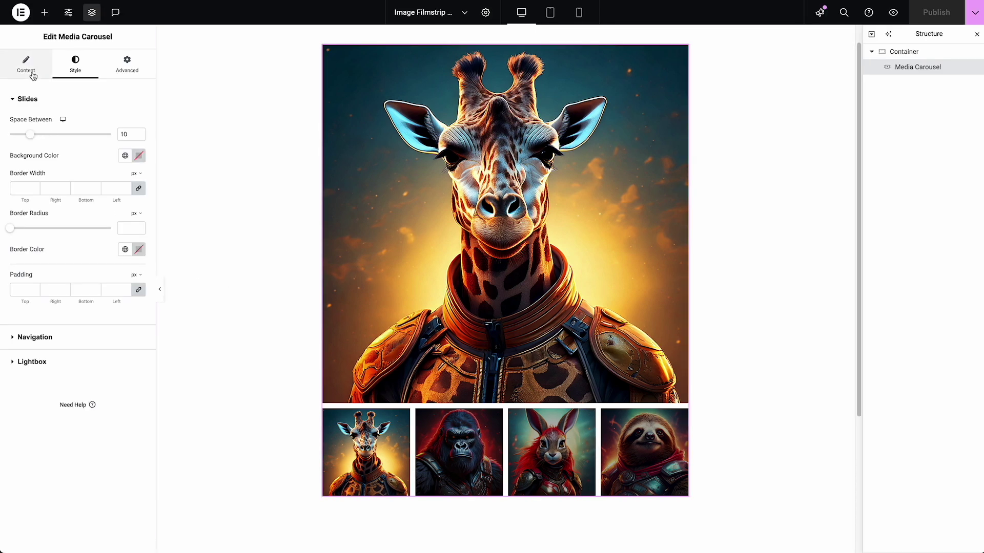
- Turn Infinite Loop on under Additional Options, then publish and view the live page
click(39, 338)
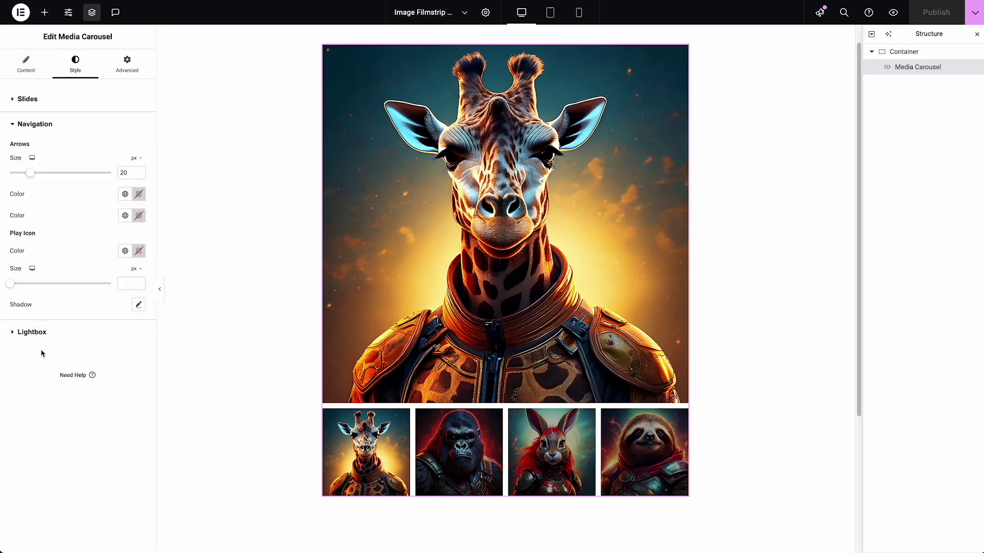
click(26, 66)
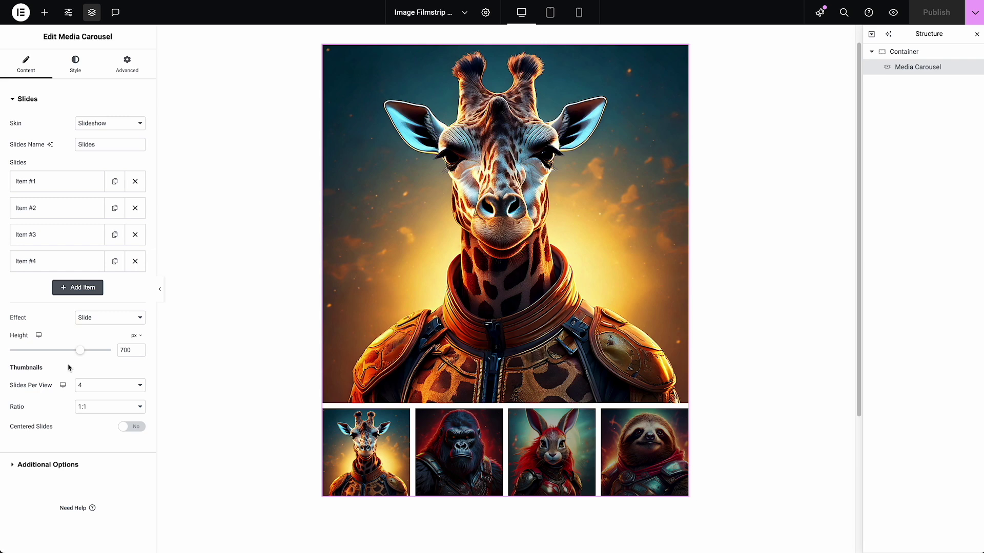
click(52, 466)
click(132, 212)
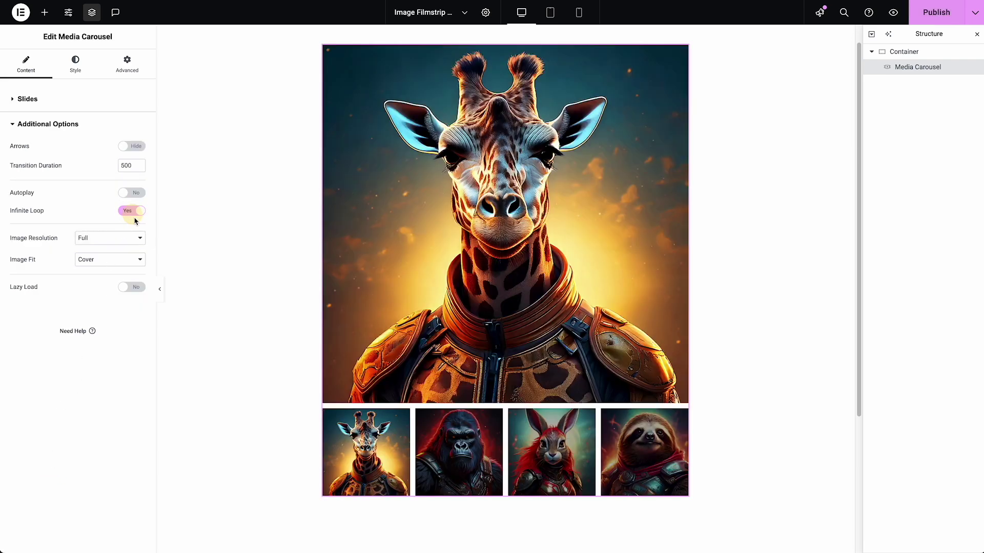
click(923, 20)
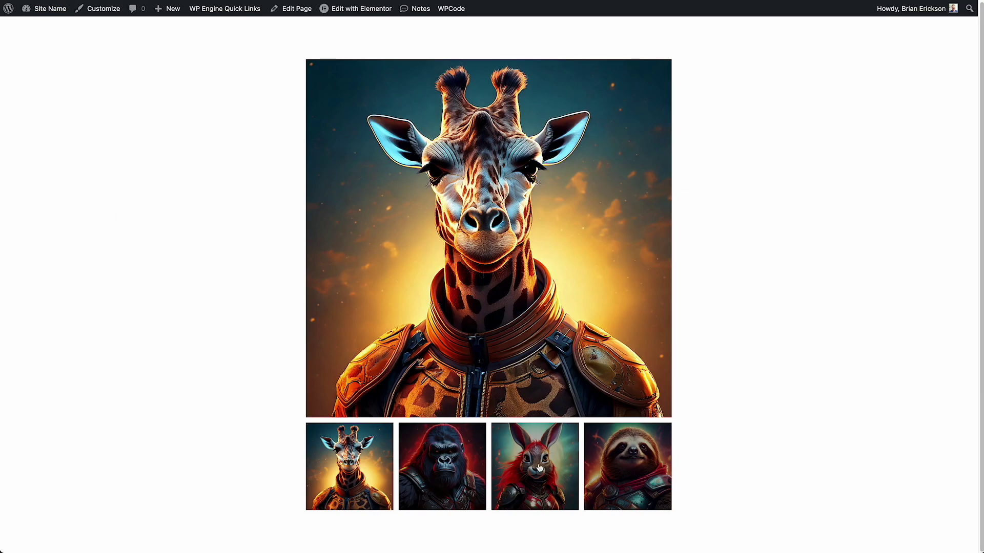
- Click the live carousel thumbnails to switch between the rabbit, giraffe and following slides
click(540, 469)
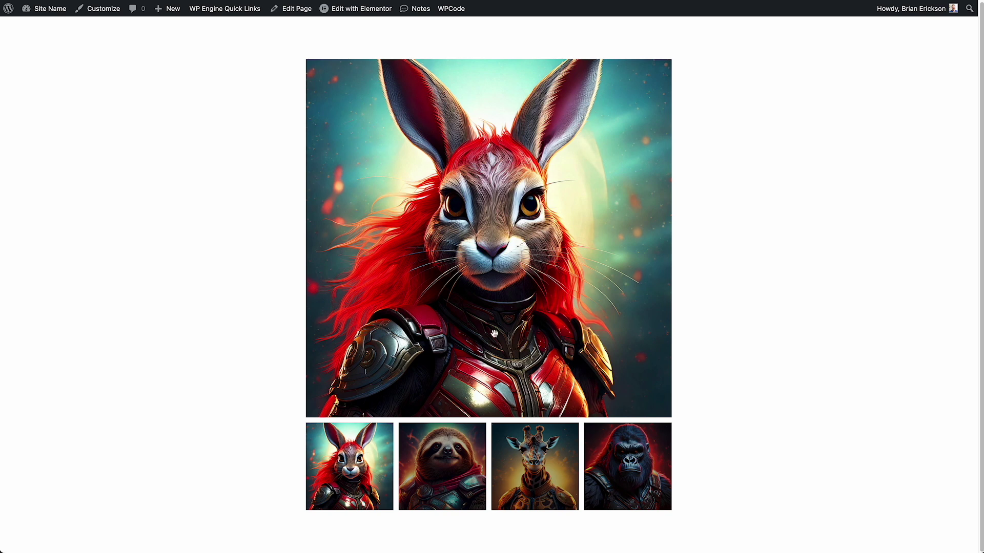
click(545, 494)
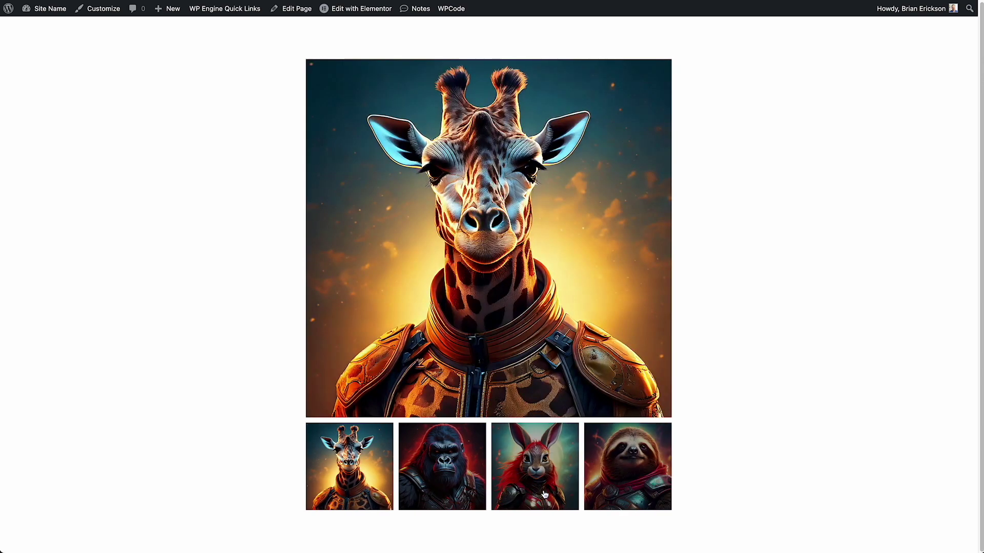
click(545, 494)
click(545, 493)
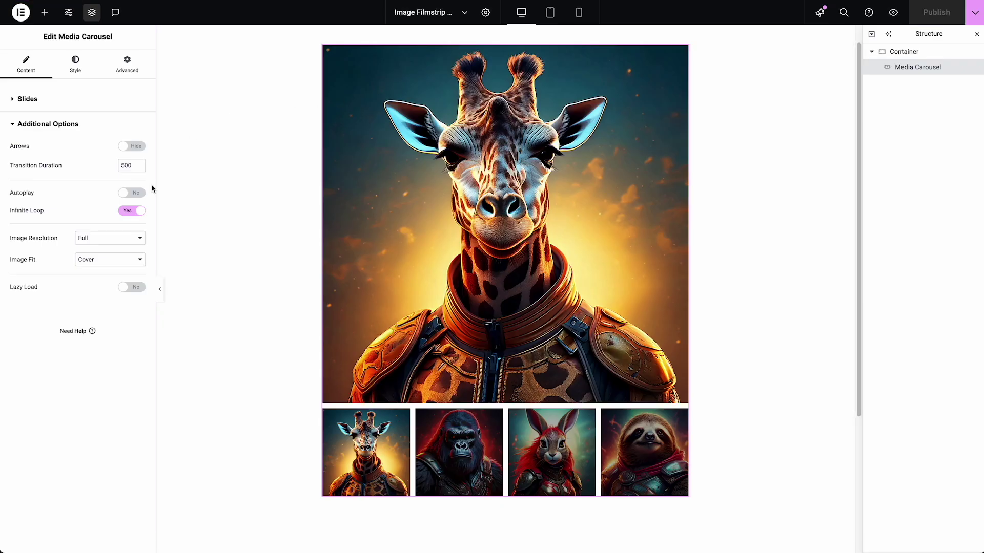
- Set Arrows to Show on the carousel and expand the Slides section
click(136, 147)
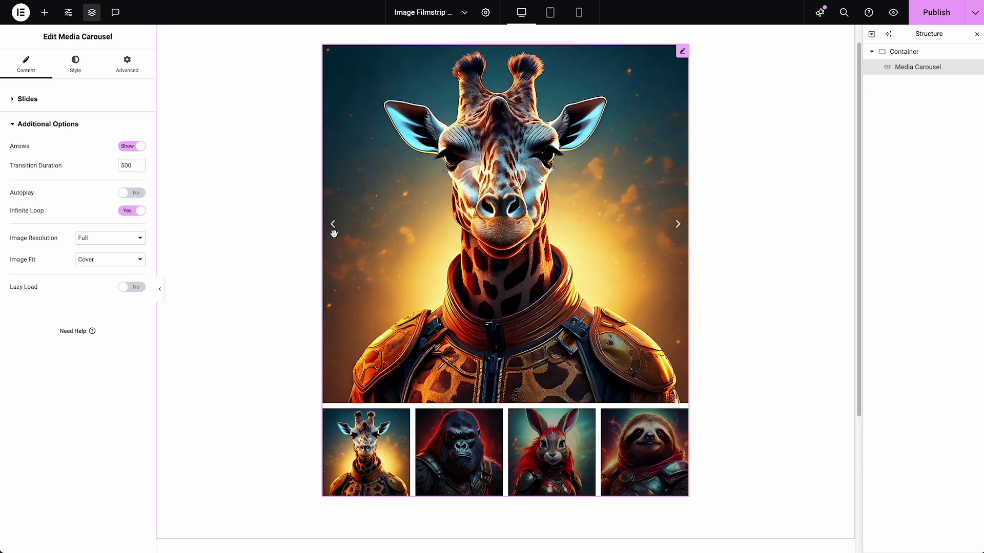
click(26, 101)
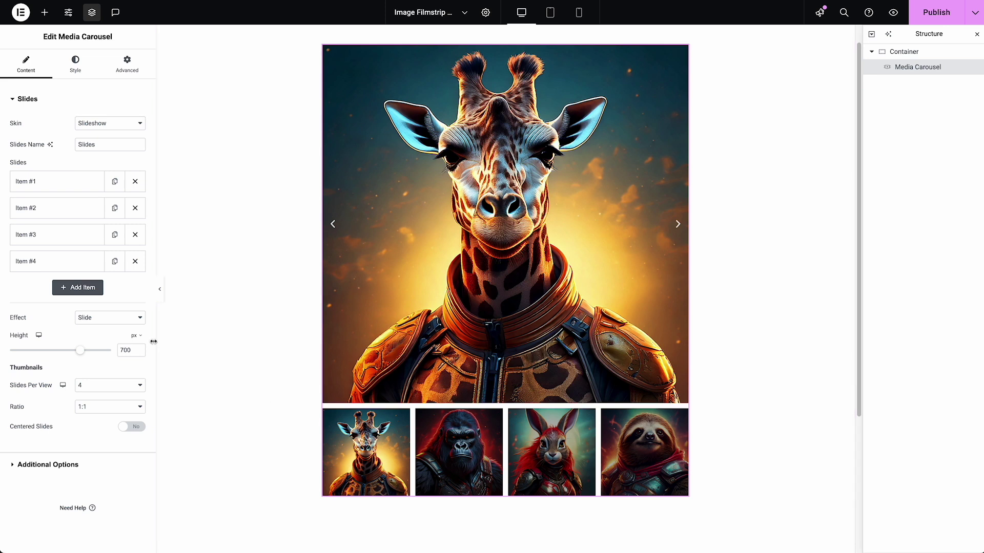
- Set Thumbnails Slides Per View to 3 and publish the page
click(96, 391)
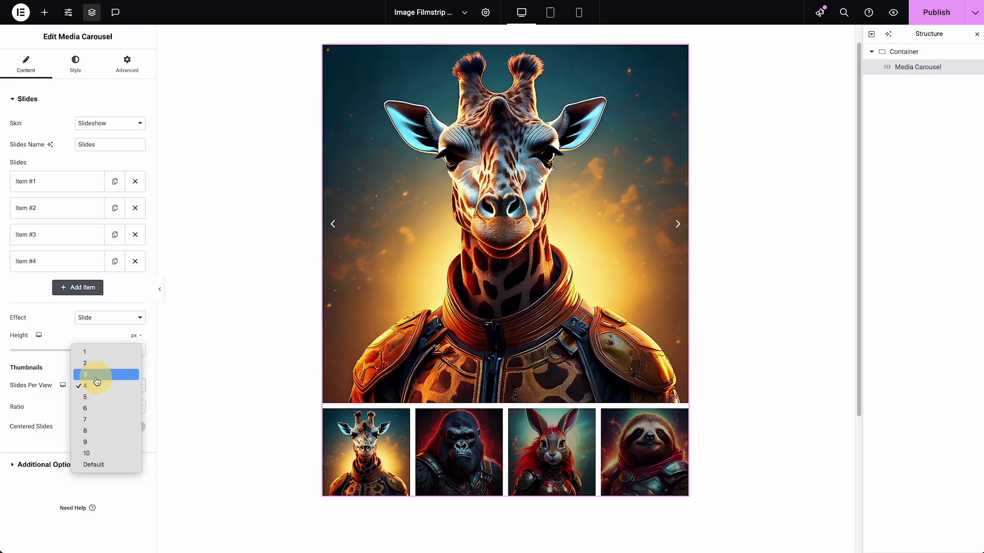
click(97, 381)
scroll(308, 379, down, 1)
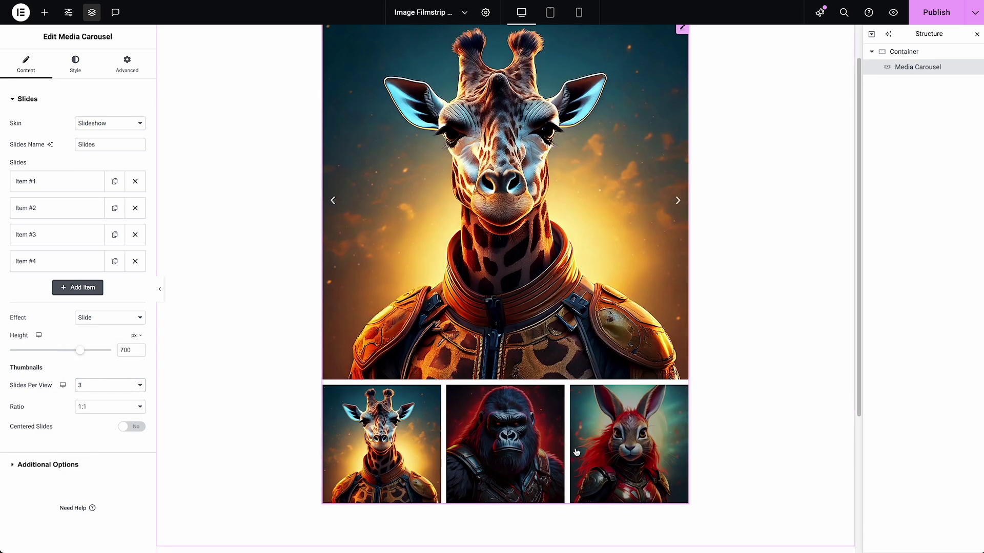
click(936, 12)
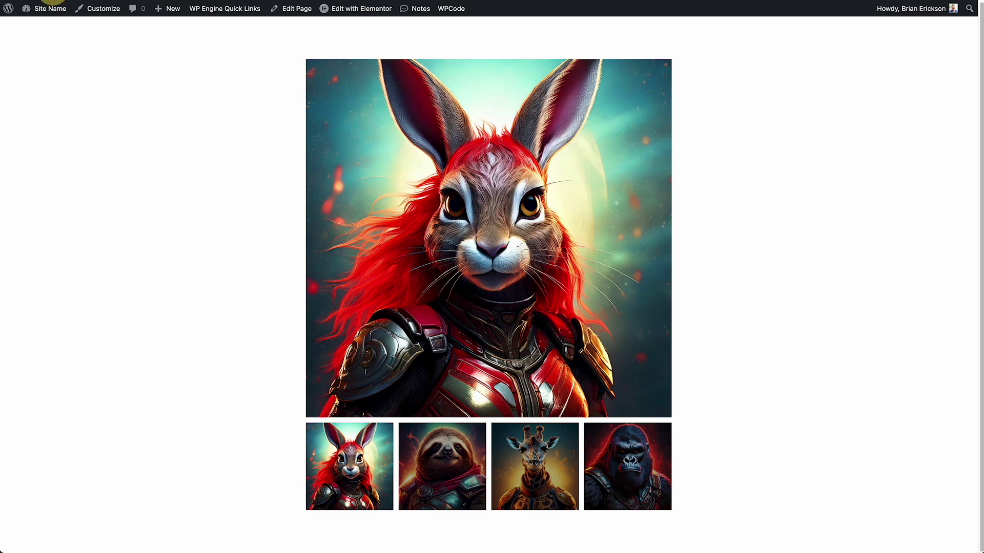
- Reload the live page, arrow through gorilla, rabbit, sloth and giraffe, then pick the rabbit thumbnail
click(51, 2)
scroll(141, 209, down, 1)
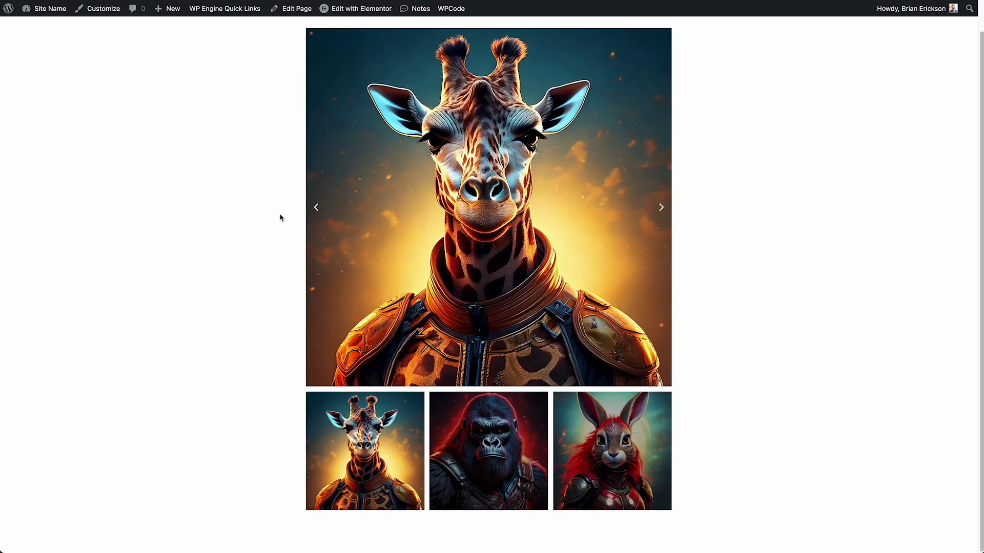
click(661, 208)
click(662, 208)
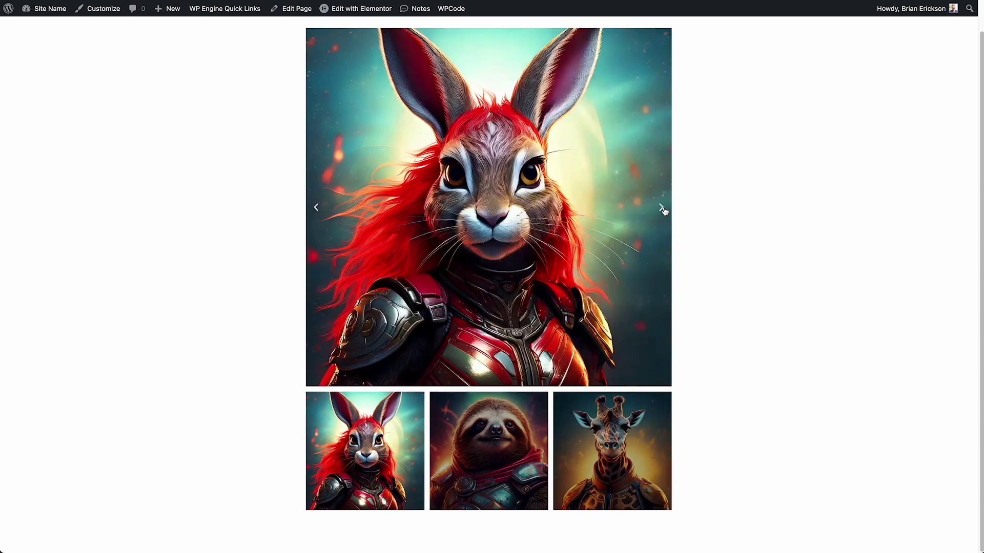
click(663, 209)
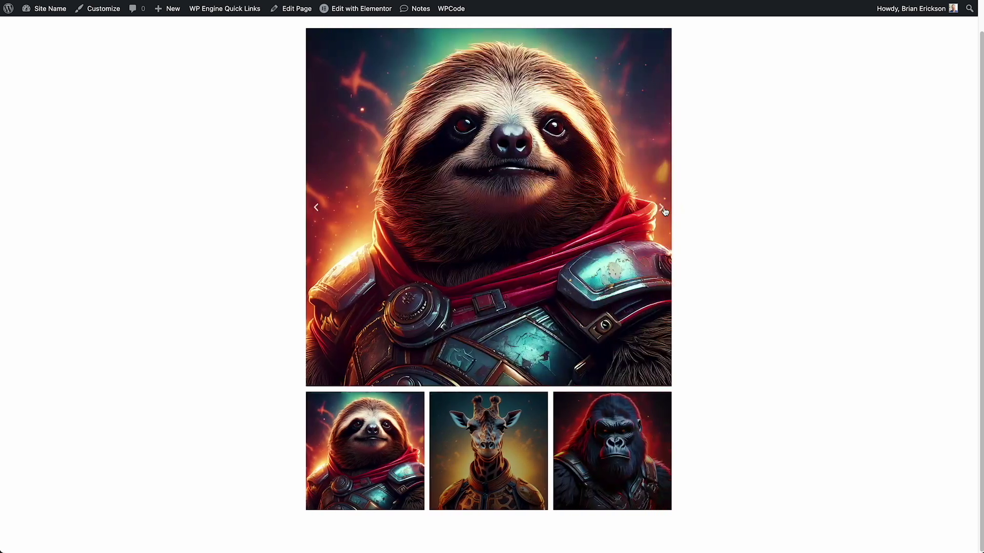
click(662, 210)
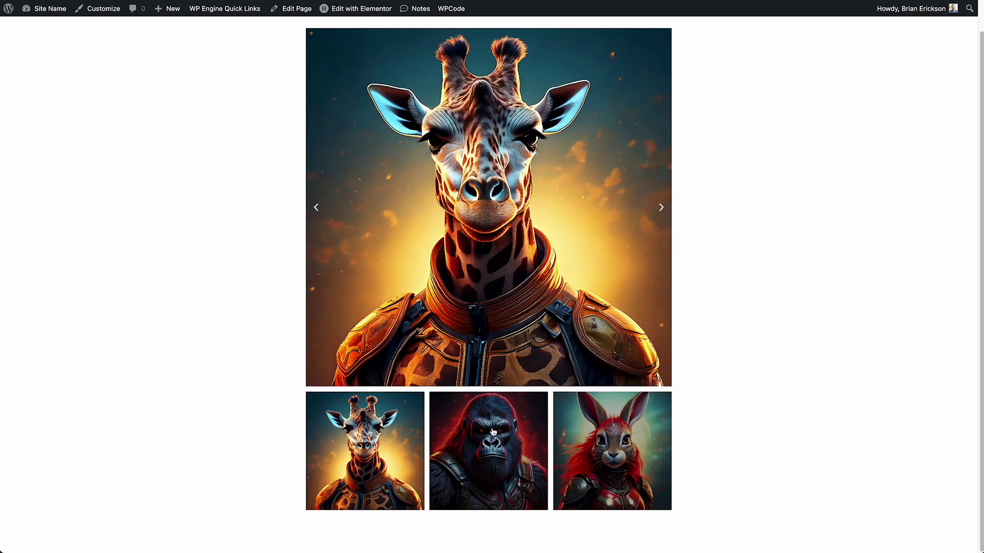
click(598, 441)
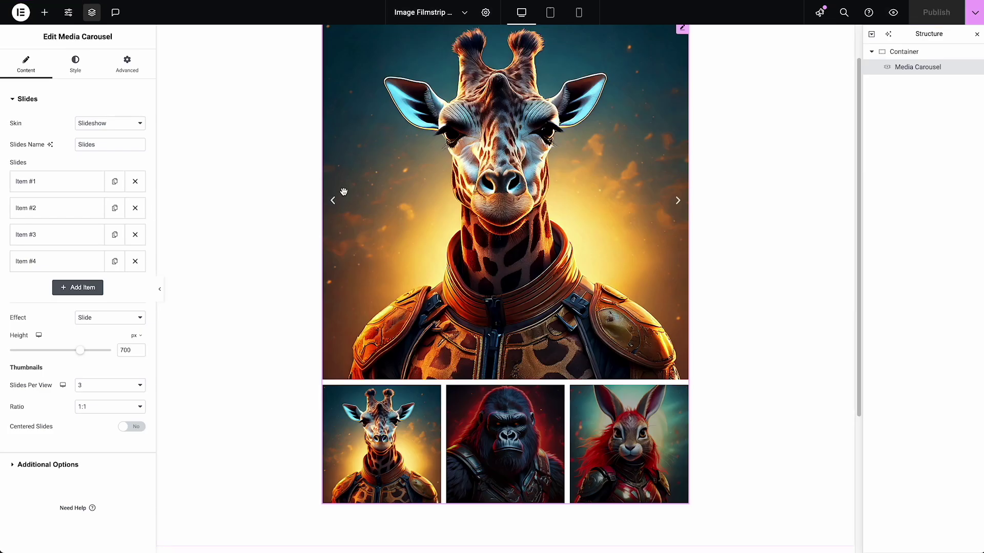
- Set the carousel Effect to Fade and publish the page
click(88, 319)
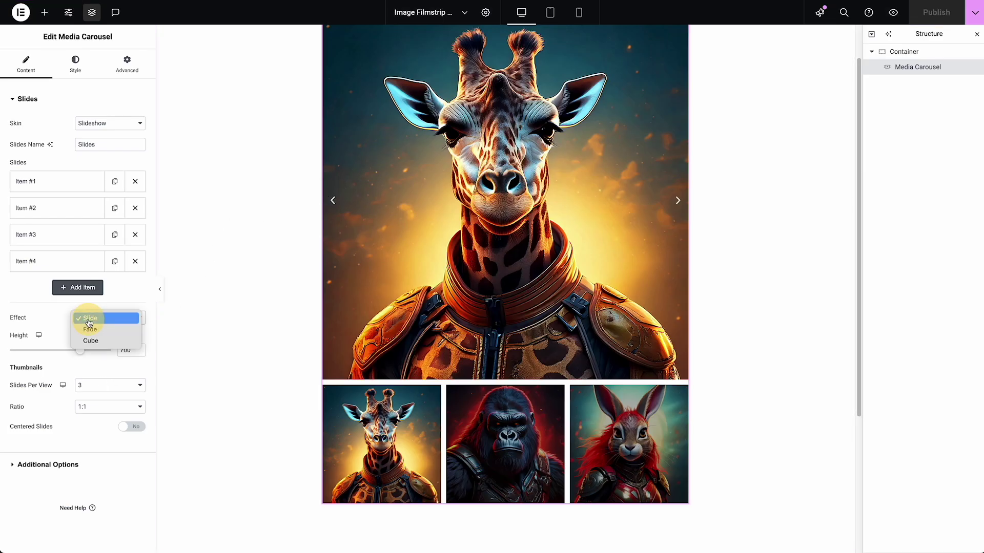
click(91, 331)
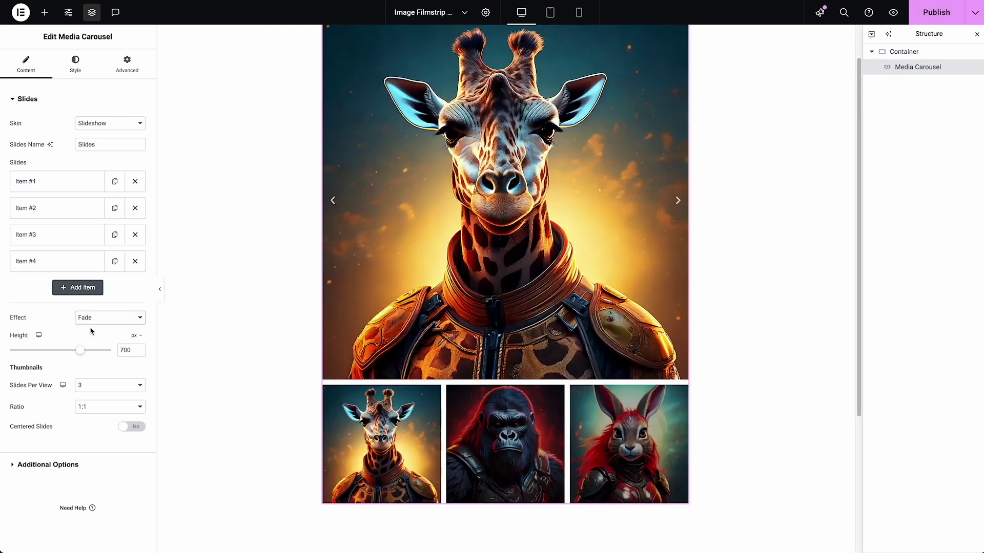
click(928, 17)
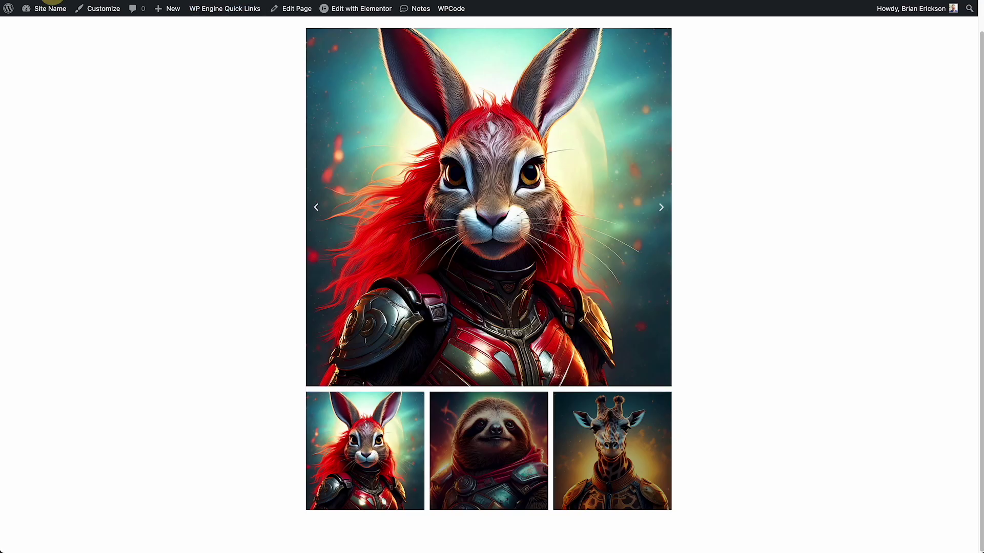
- Test the fade on the gorilla, sloth and giraffe slides, then set Transition Duration to 400
click(505, 440)
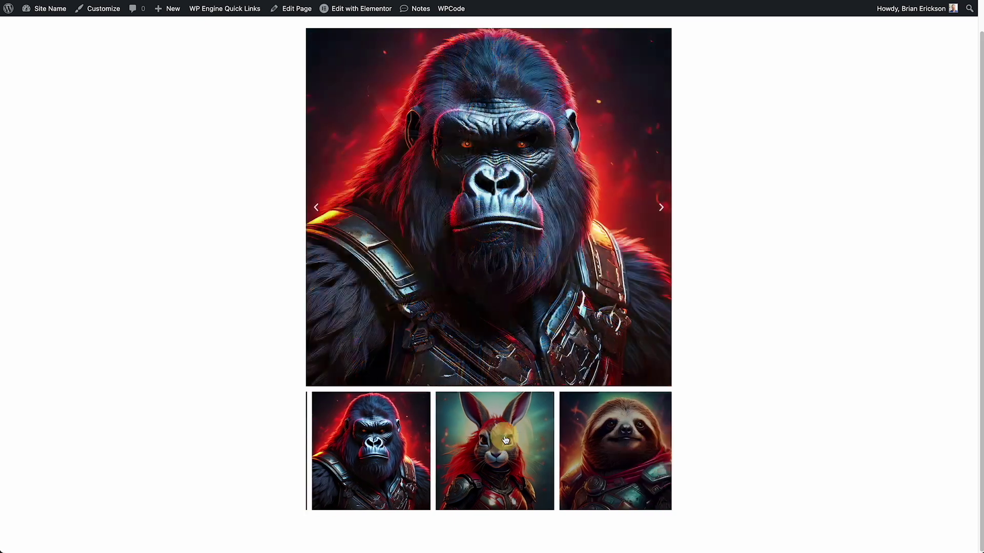
click(622, 460)
click(474, 459)
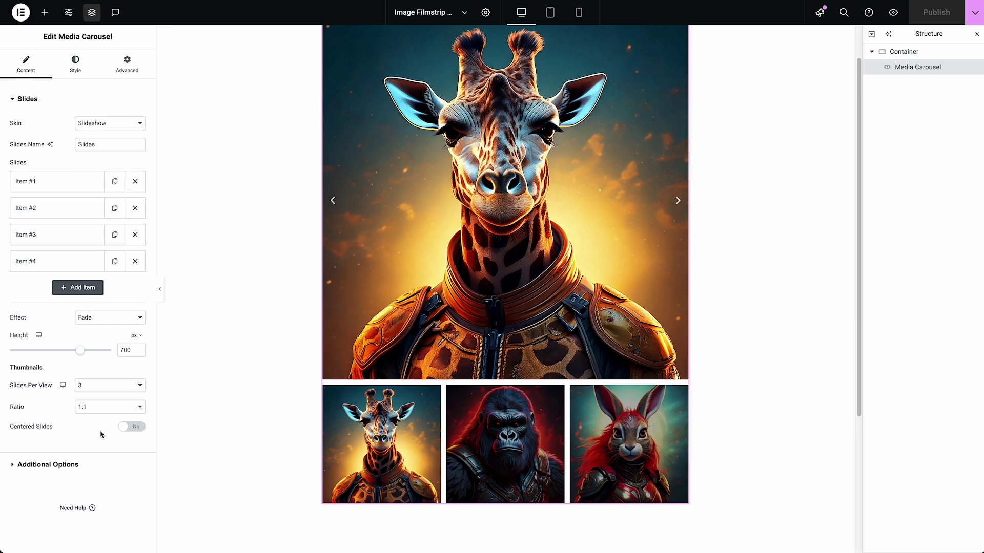
click(96, 465)
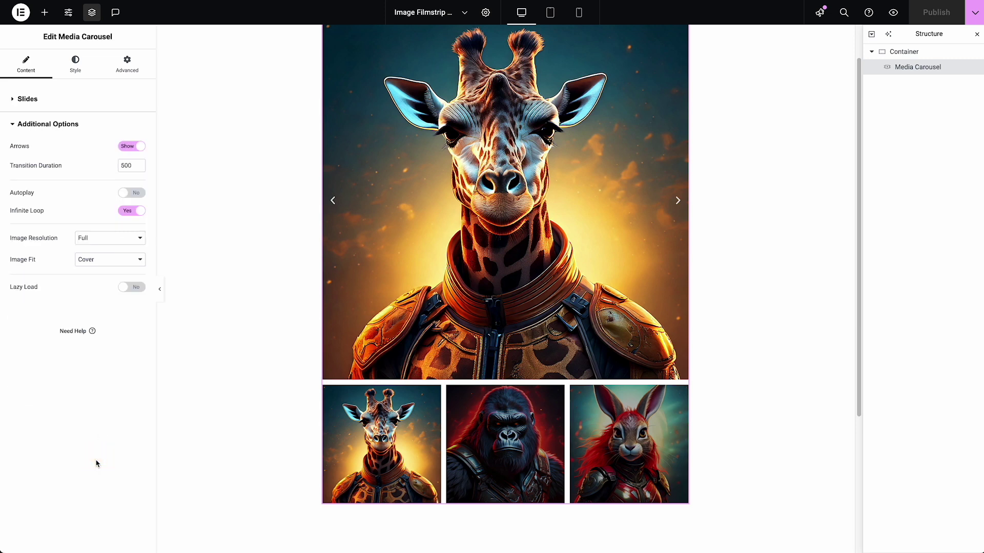
click(137, 168)
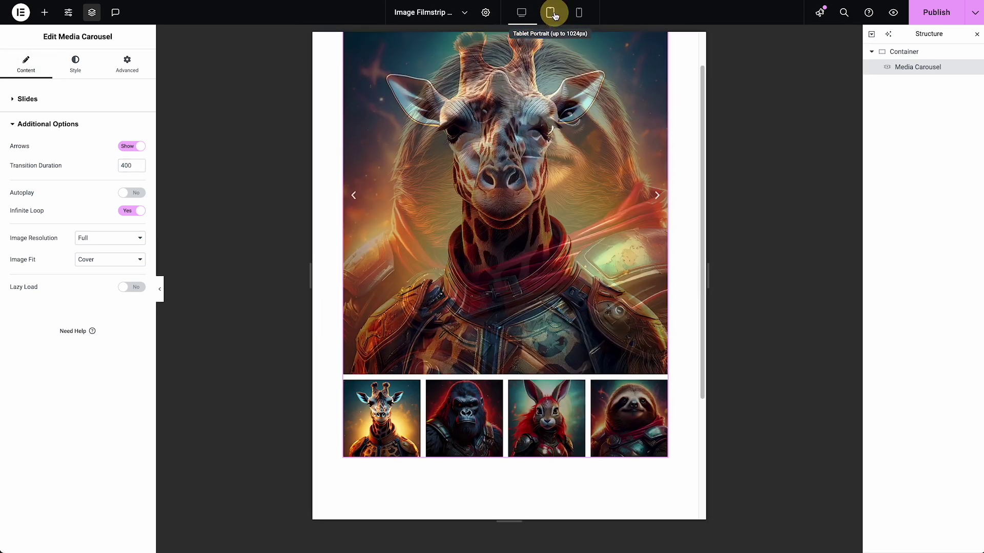
- Switch to Tablet preview and set Thumbnails Slides Per View to 2
click(551, 13)
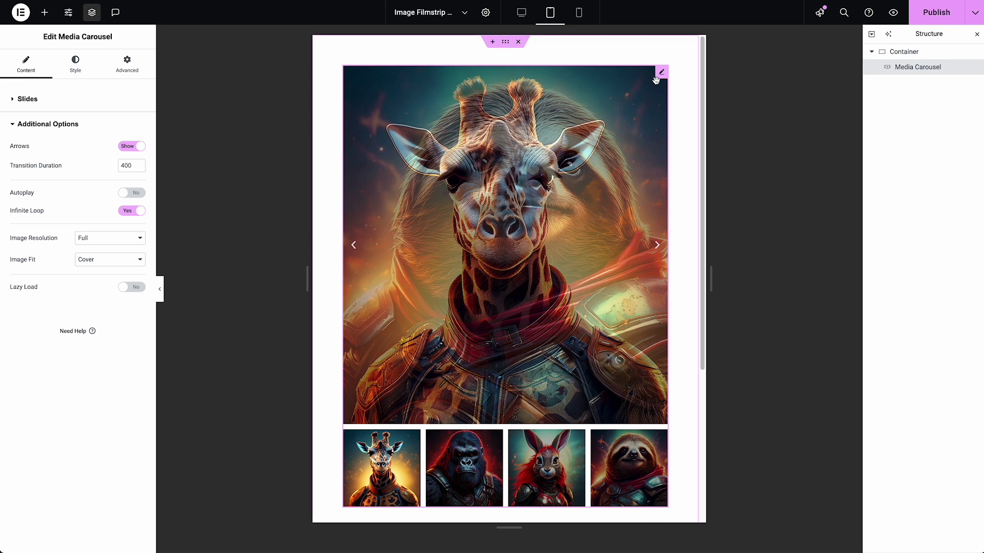
click(23, 99)
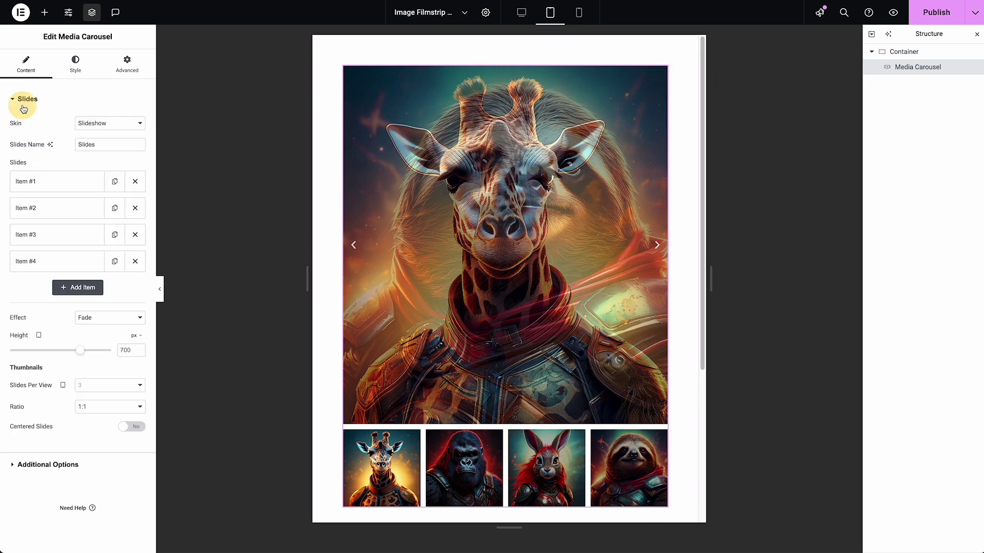
click(97, 385)
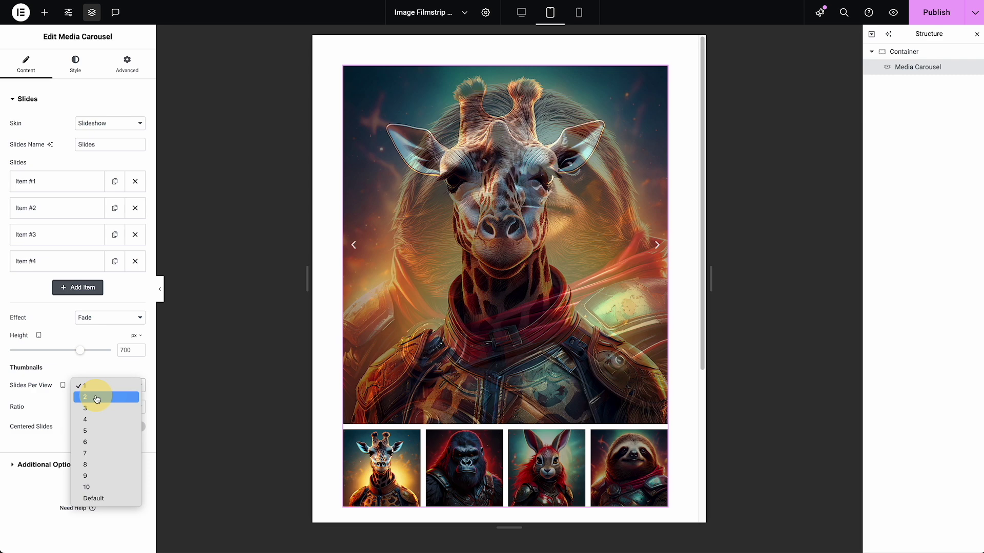
click(97, 399)
scroll(476, 306, down, 2)
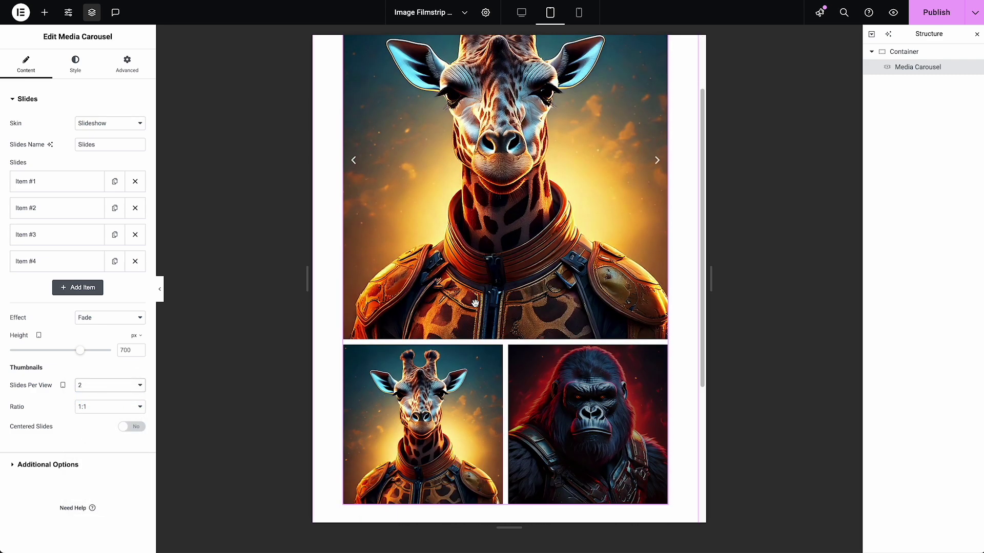
scroll(509, 390, up, 1)
- Set tablet thumbnails back to 3 per view and check the gorilla slide on the live page
click(86, 387)
click(87, 397)
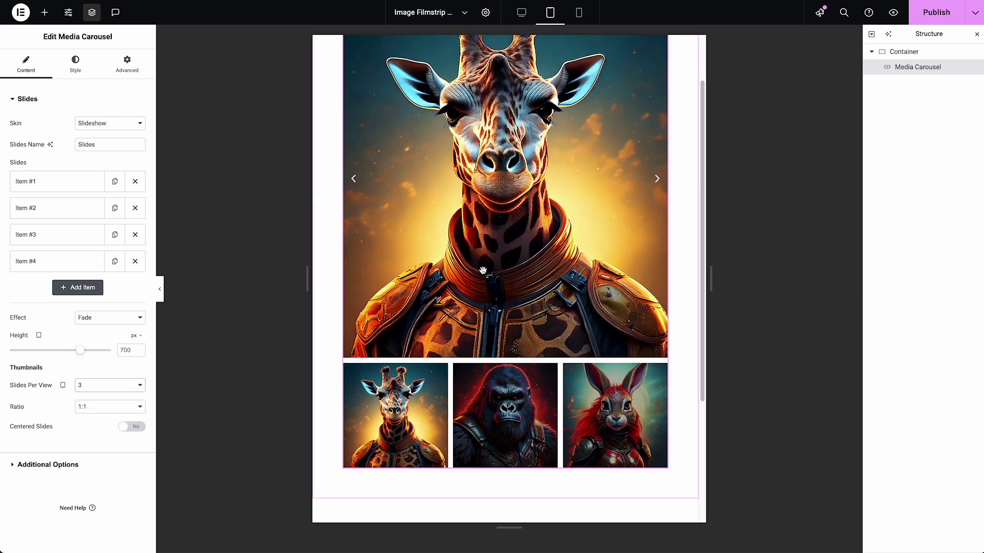
scroll(513, 259, up, 2)
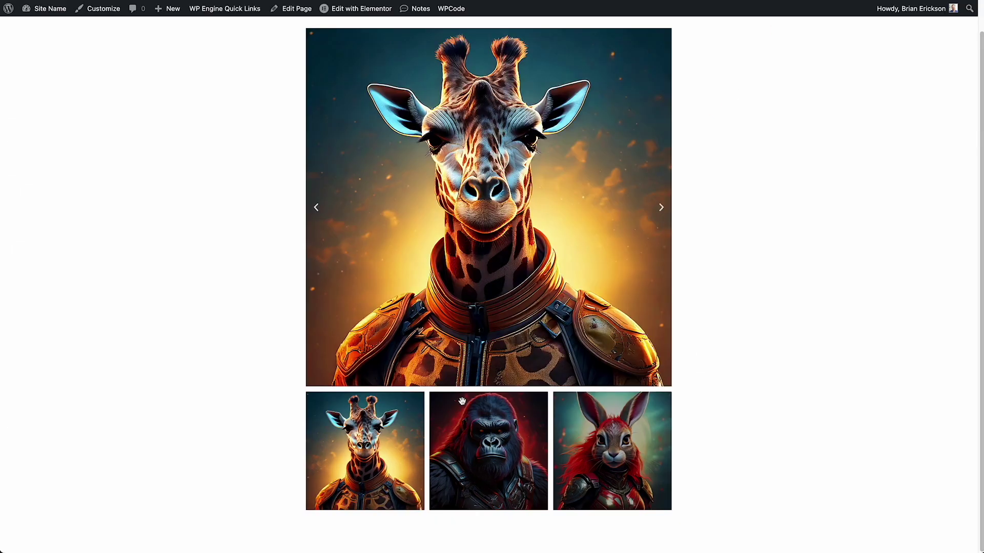
click(497, 454)
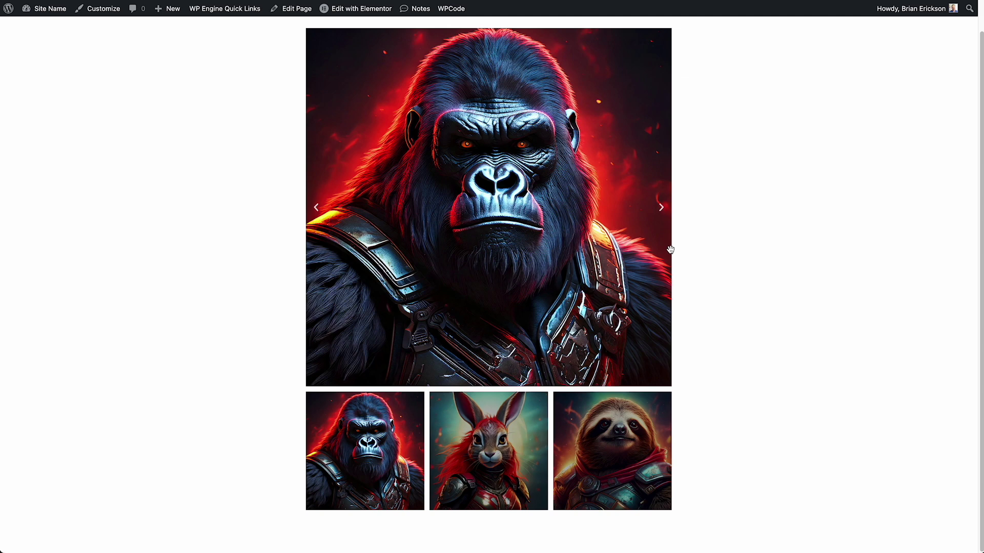
scroll(479, 286, up, 1)
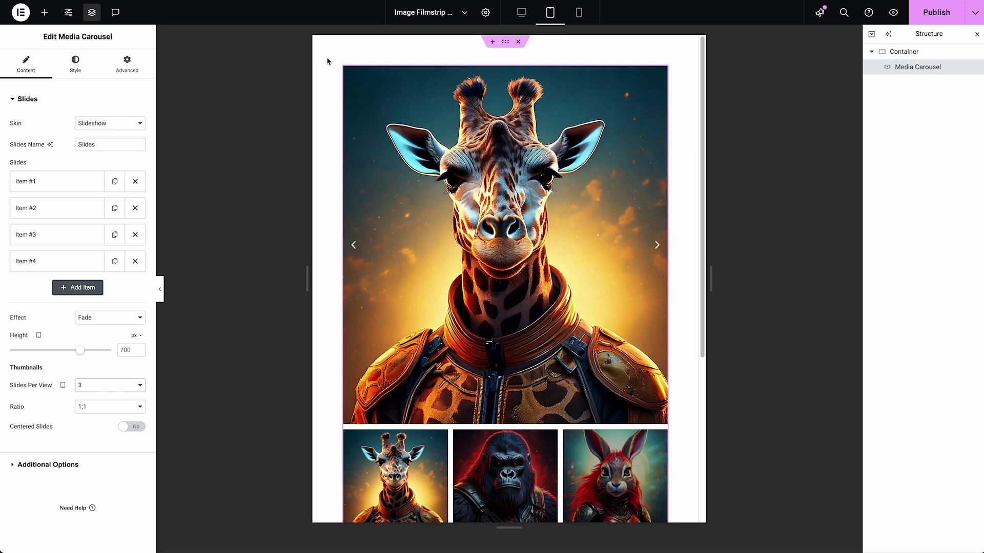
- Add a Slides widget found by searching 'slide' below the carousel, then delete it in Desktop view
click(45, 13)
text(slide)
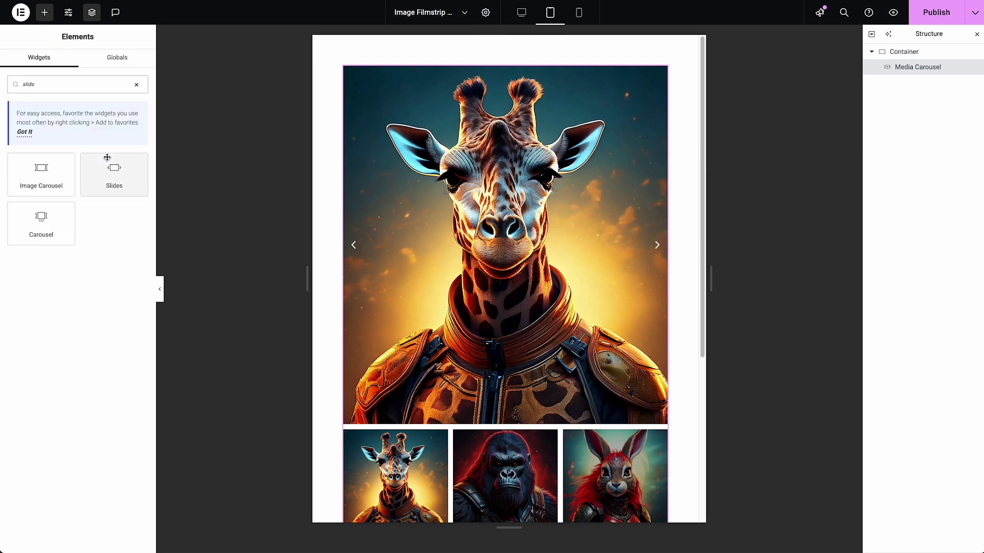
drag(107, 158, 236, 117)
click(522, 13)
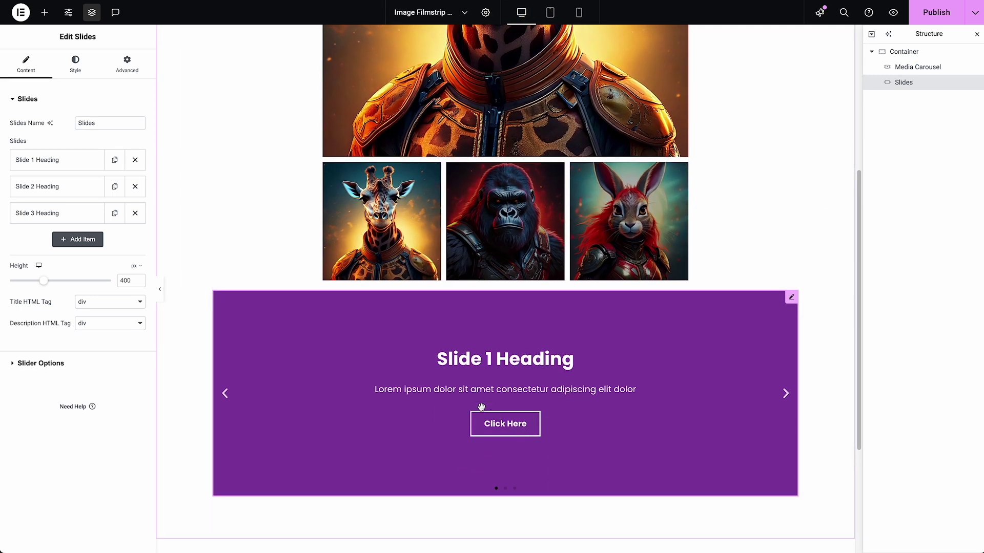
right_click(758, 394)
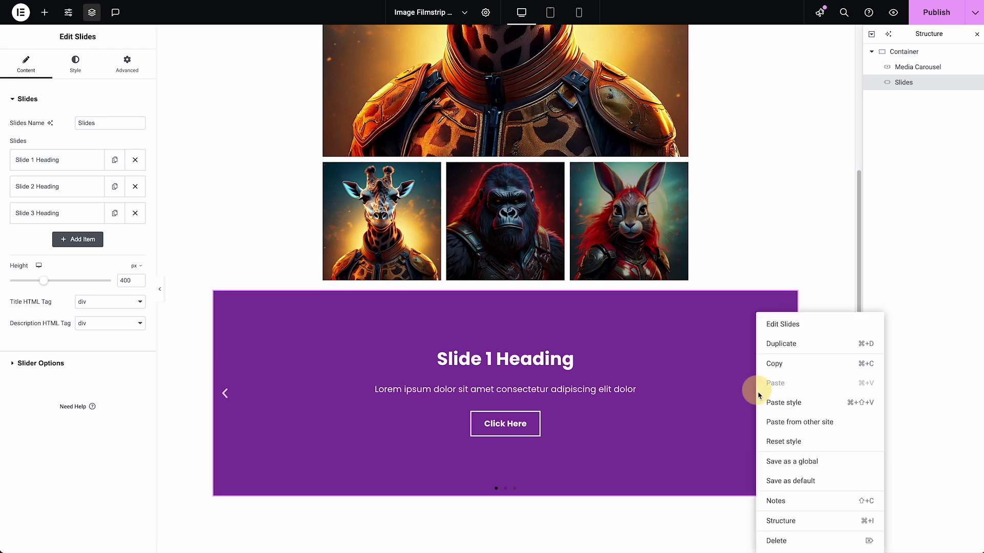
click(810, 546)
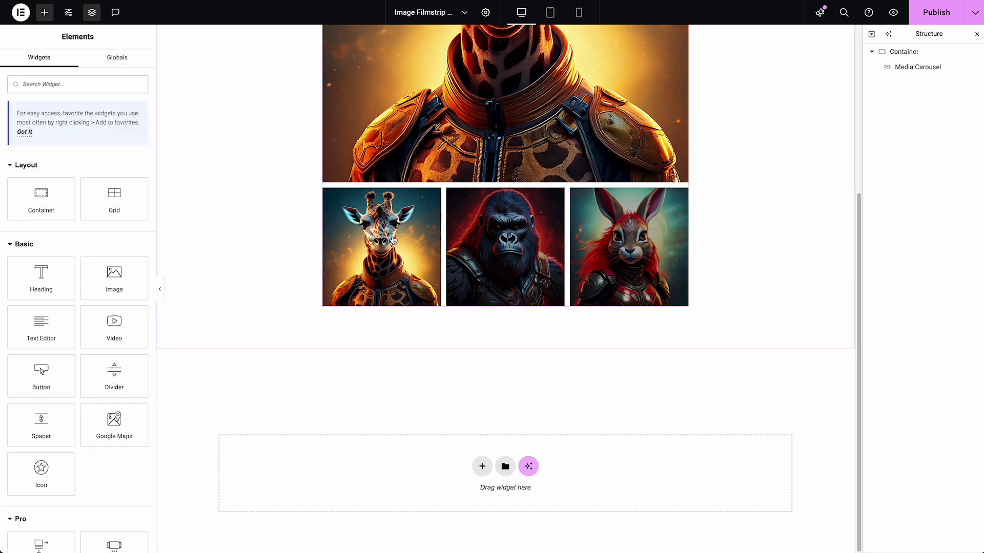
scroll(567, 248, up, 3)
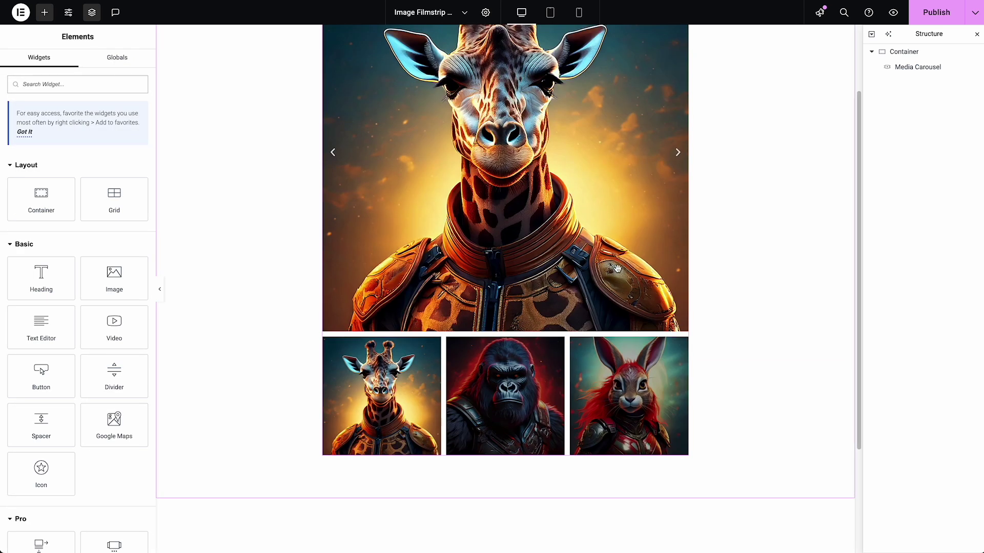
scroll(617, 270, up, 3)
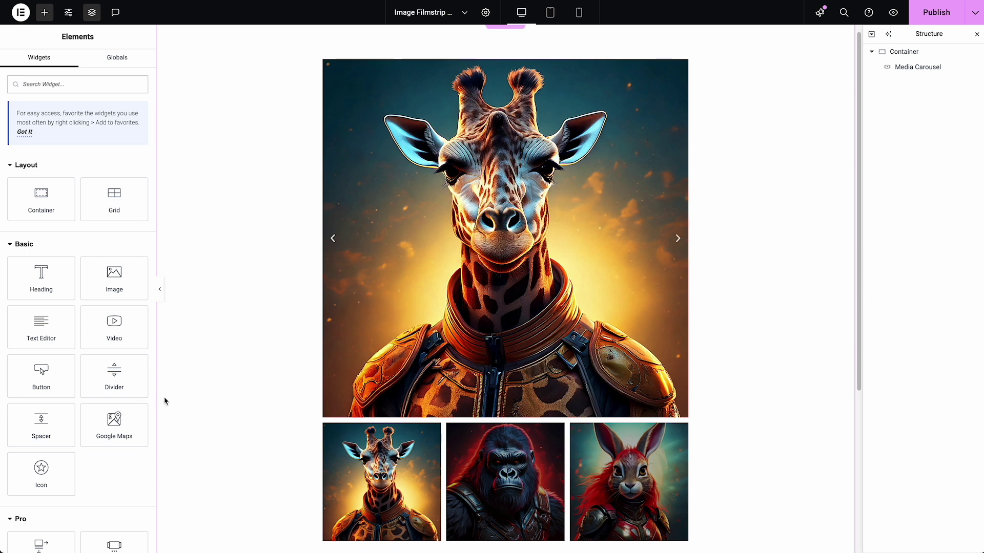
scroll(292, 359, down, 1)
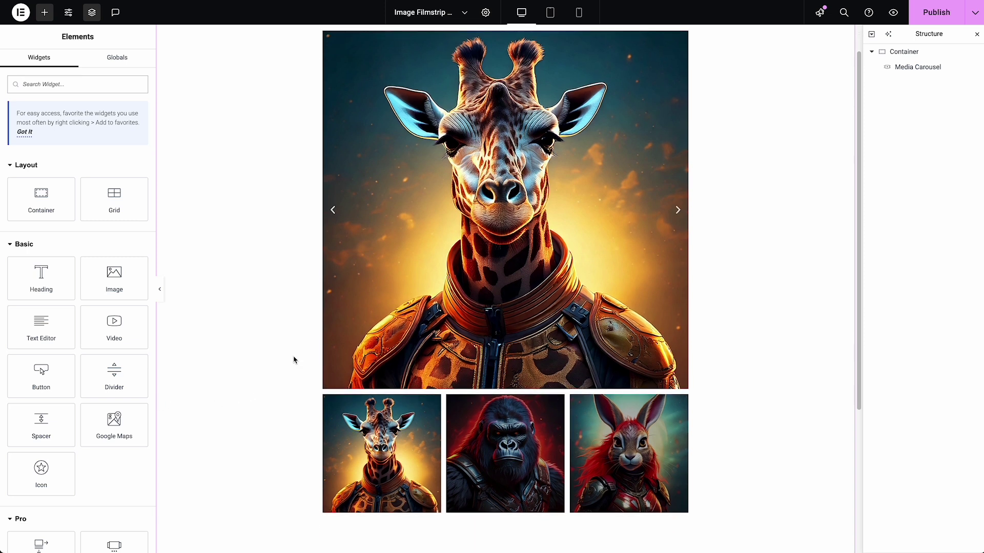
scroll(294, 359, up, 1)
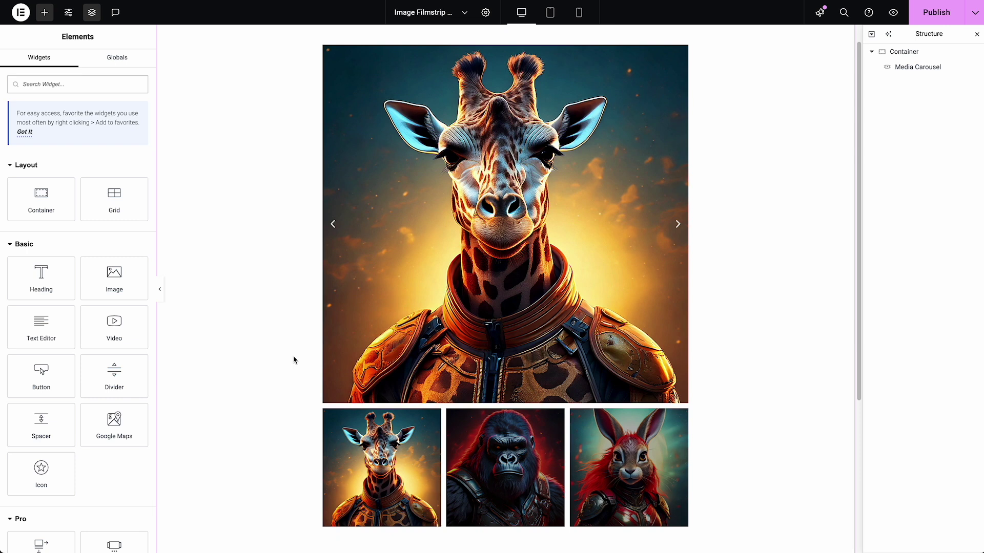